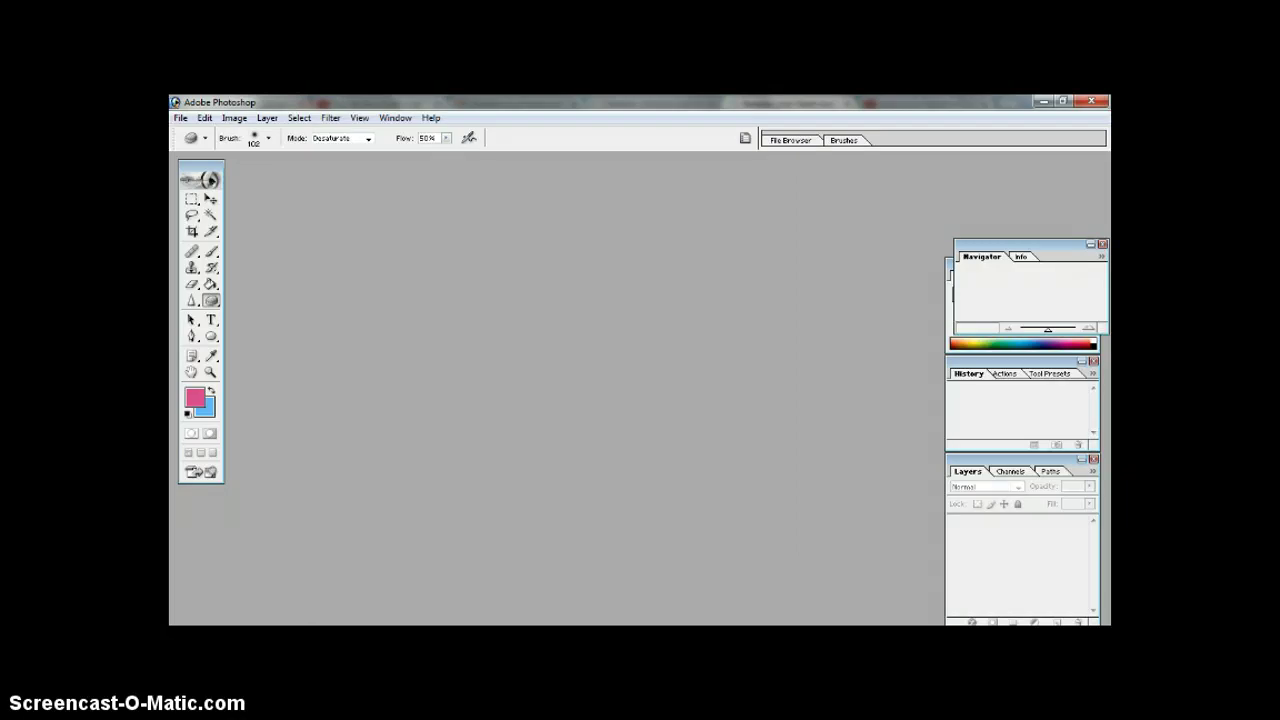
Step: Open the Premade banner image in Photoshop
click(181, 118)
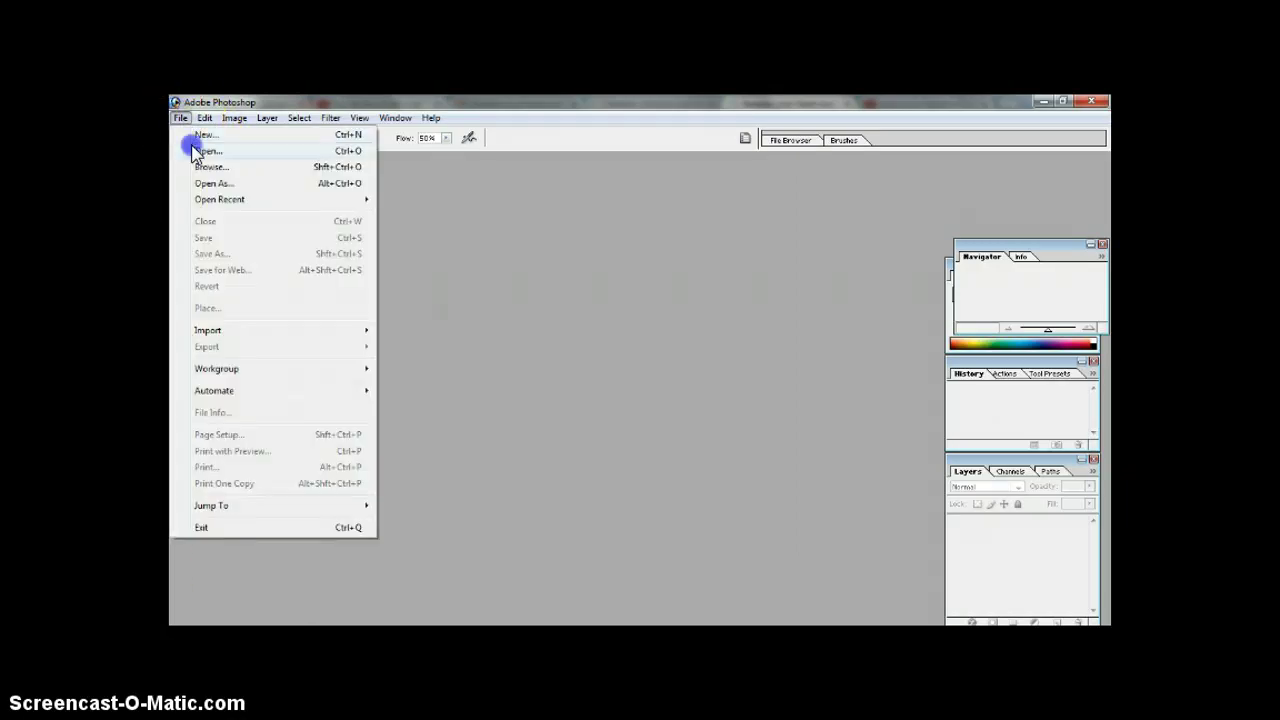
click(207, 151)
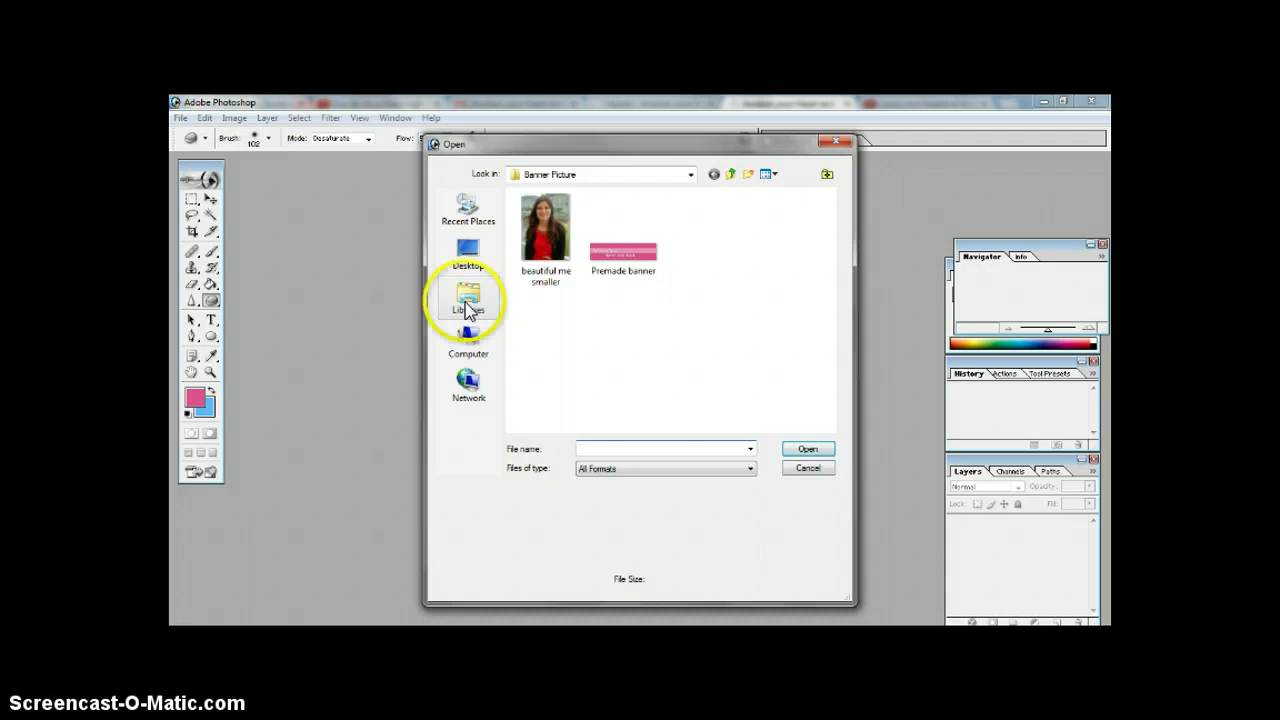
double_click(648, 262)
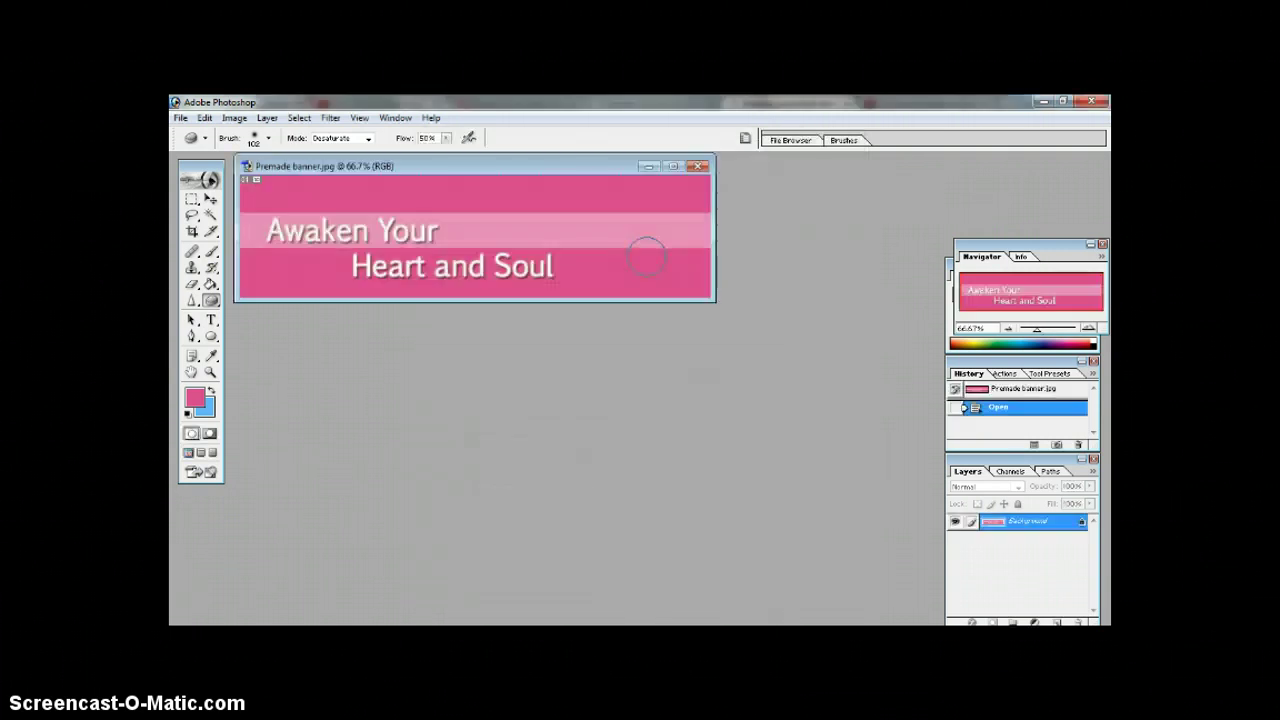
Step: Confirm in Image Size that the banner is 960 by 250 pixels, leaving it unchanged
click(238, 119)
click(265, 234)
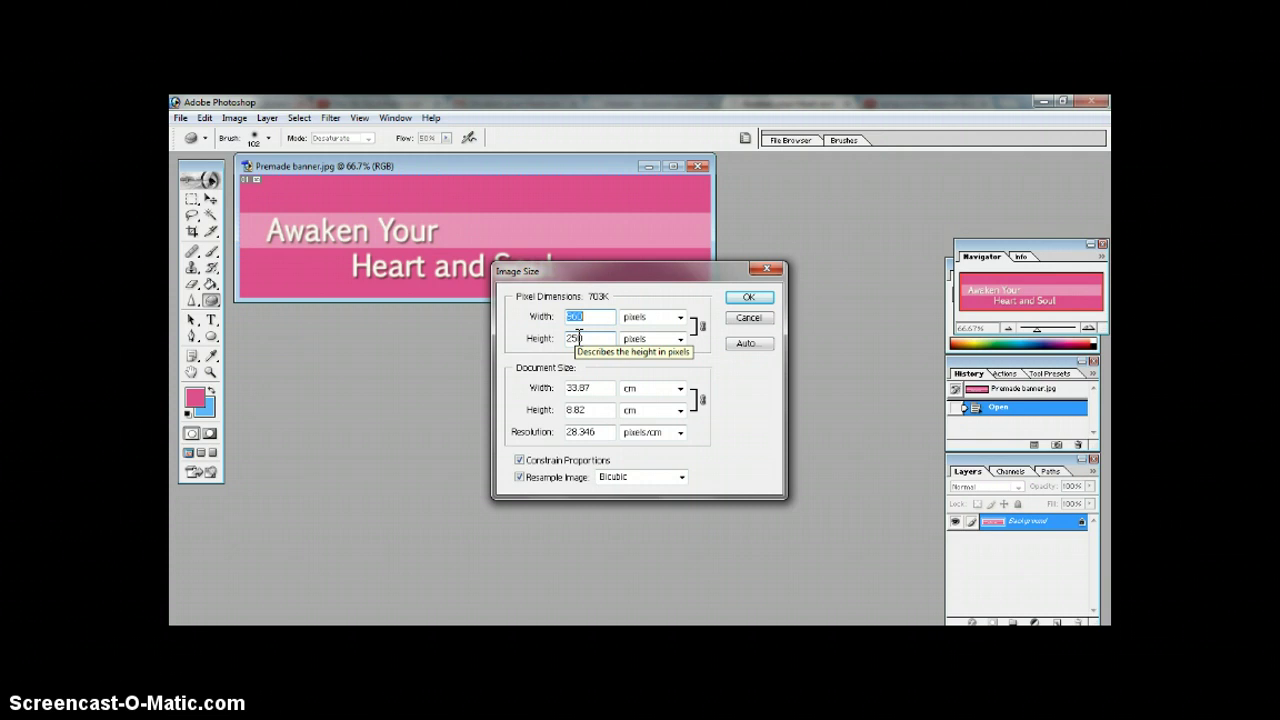
click(748, 297)
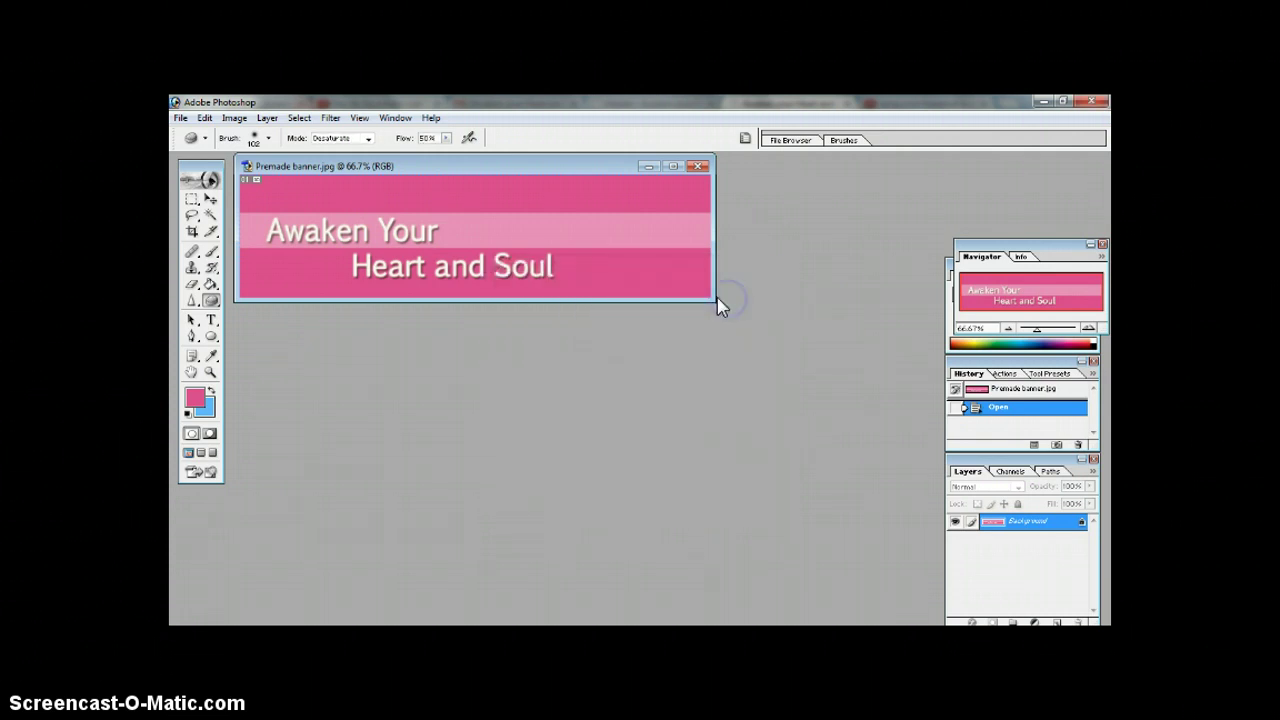
Step: Open the 'beautiful me smaller' photo and move its window aside to show the banner
click(181, 118)
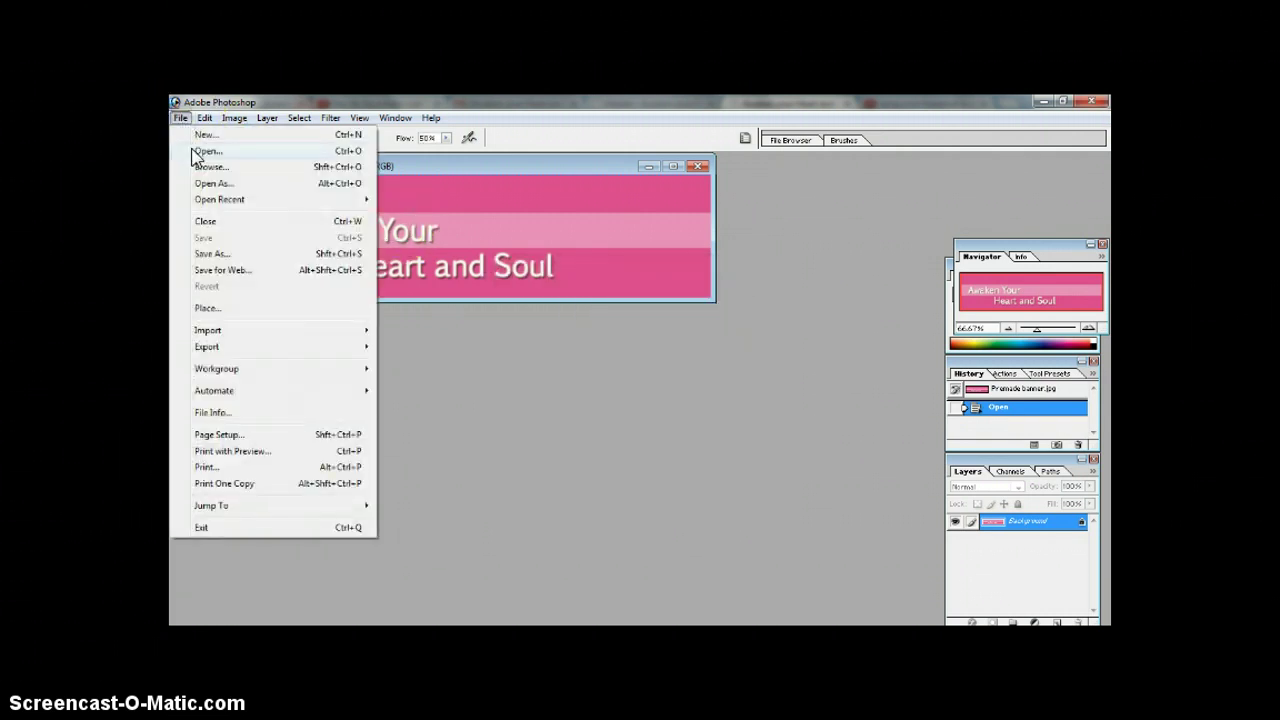
click(197, 151)
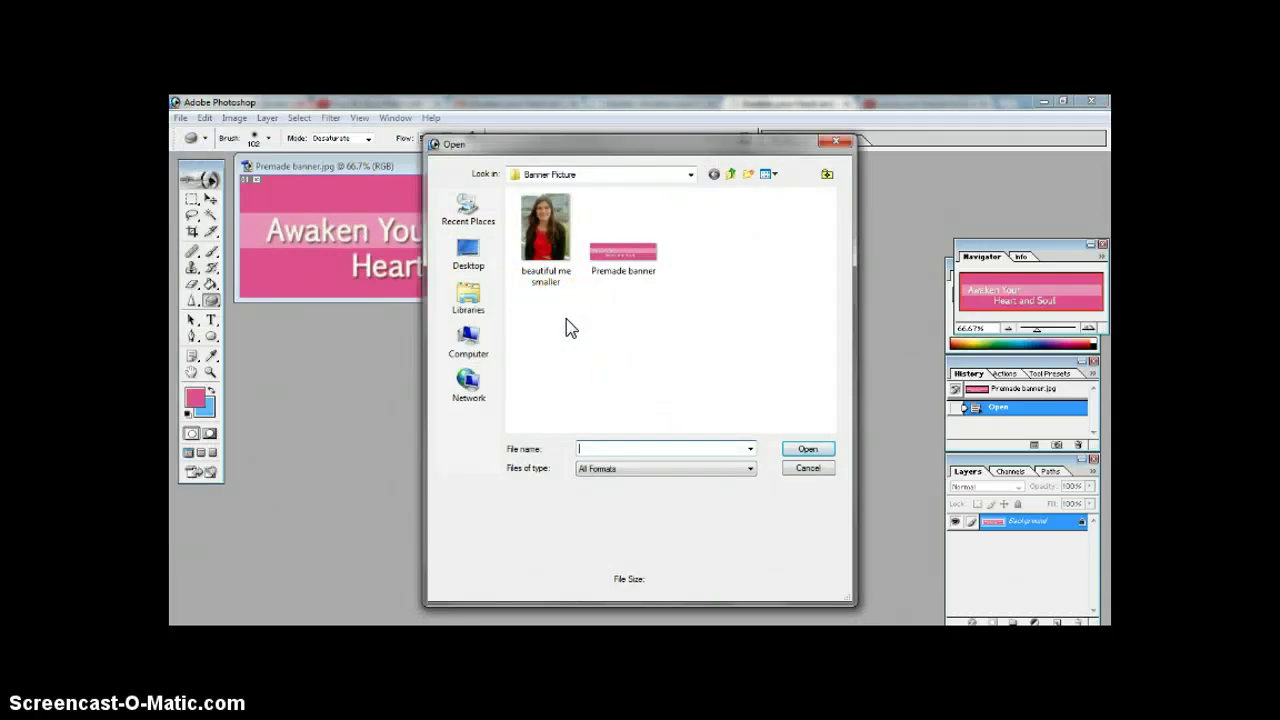
click(543, 245)
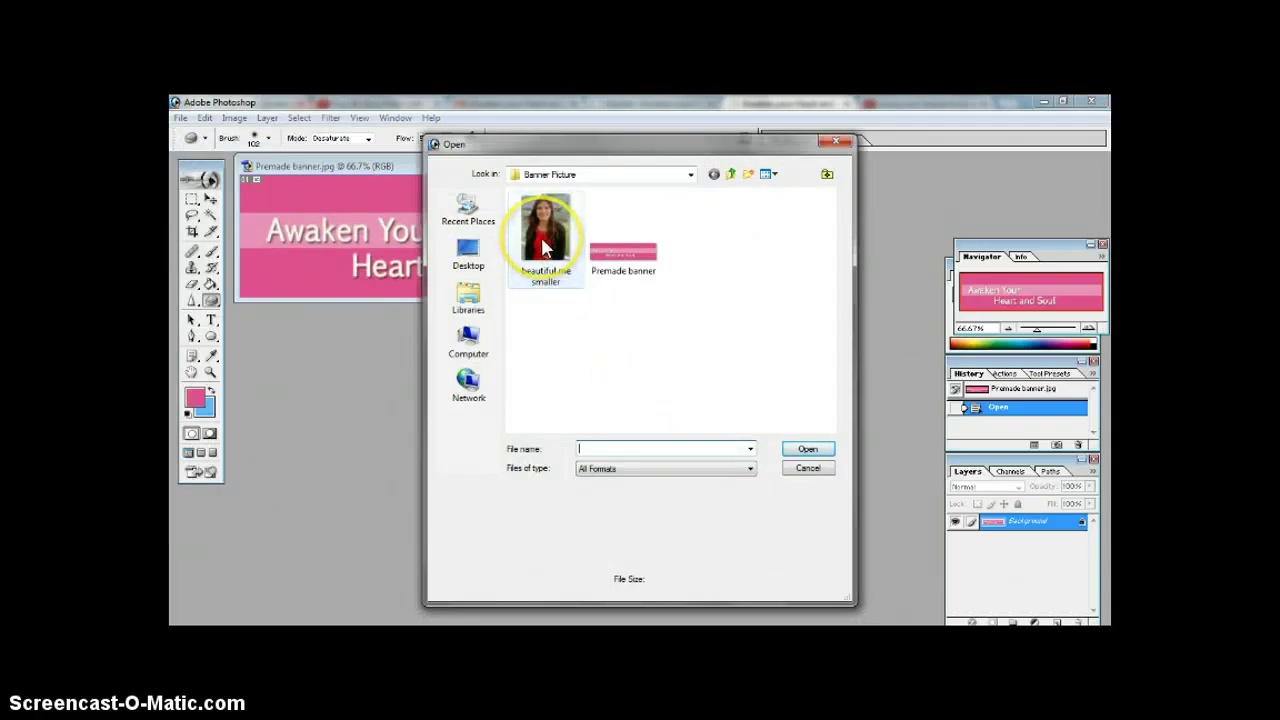
click(543, 246)
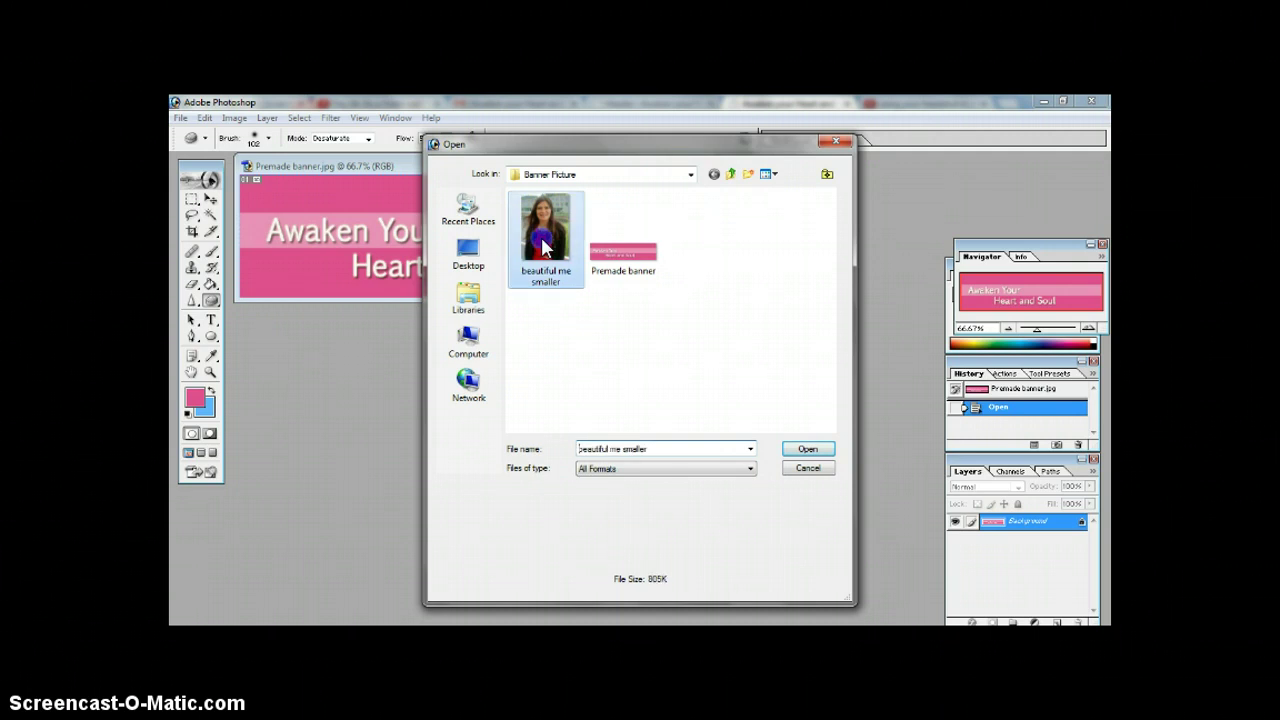
double_click(543, 246)
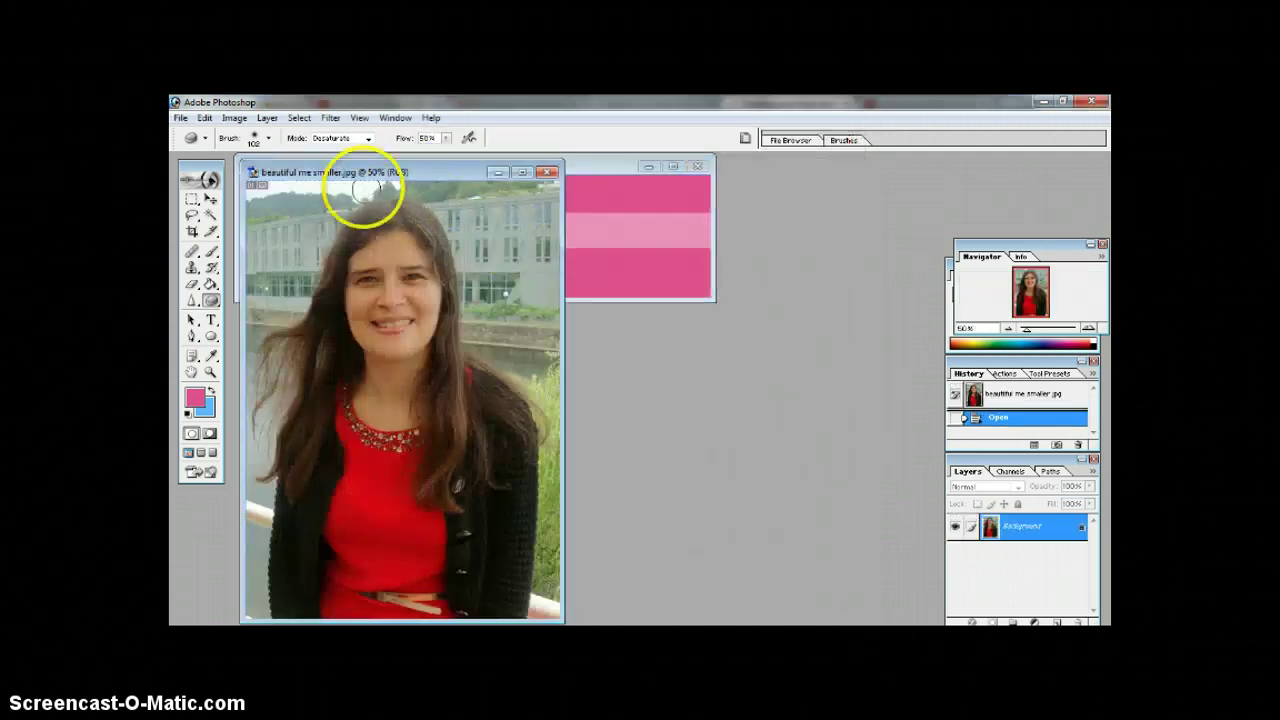
mouse_move(333, 178)
mouse_down()
mouse_move(590, 192)
mouse_move(666, 166)
mouse_move(743, 172)
mouse_move(615, 176)
mouse_move(656, 167)
mouse_up()
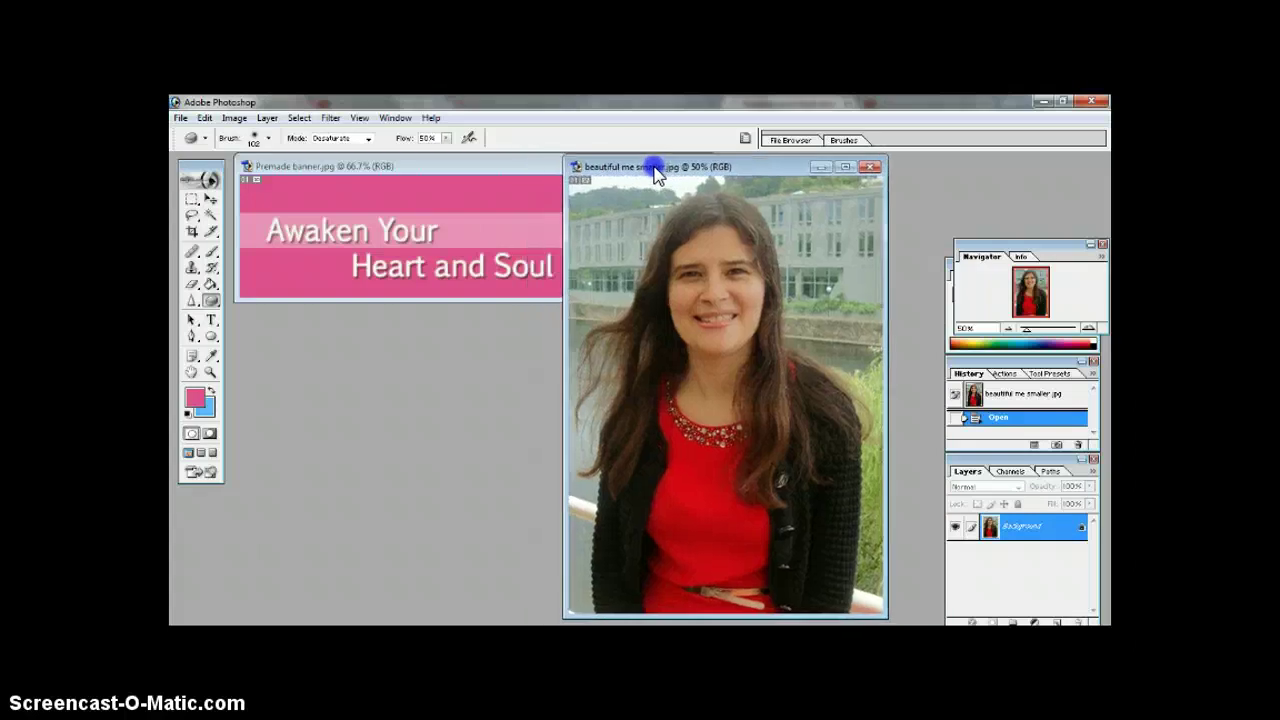
Step: Resize the woman's photo to 350 pixels wide with proportions constrained
click(233, 118)
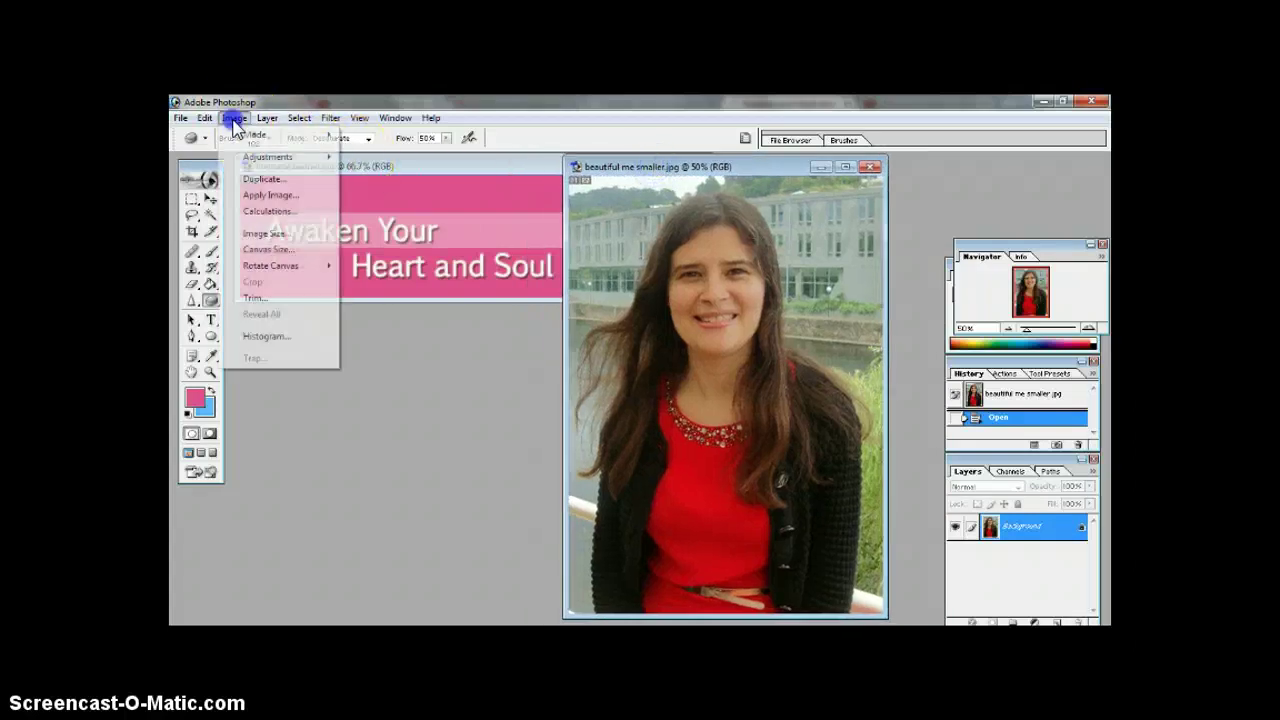
click(267, 234)
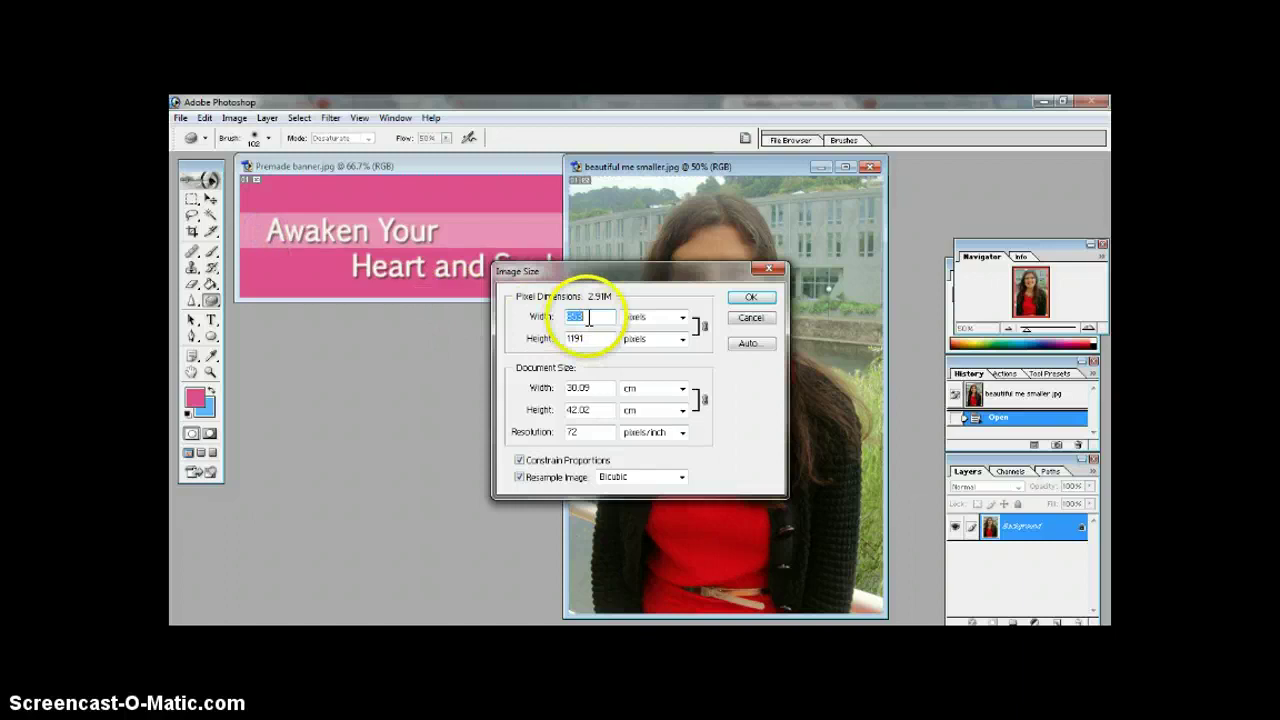
click(590, 316)
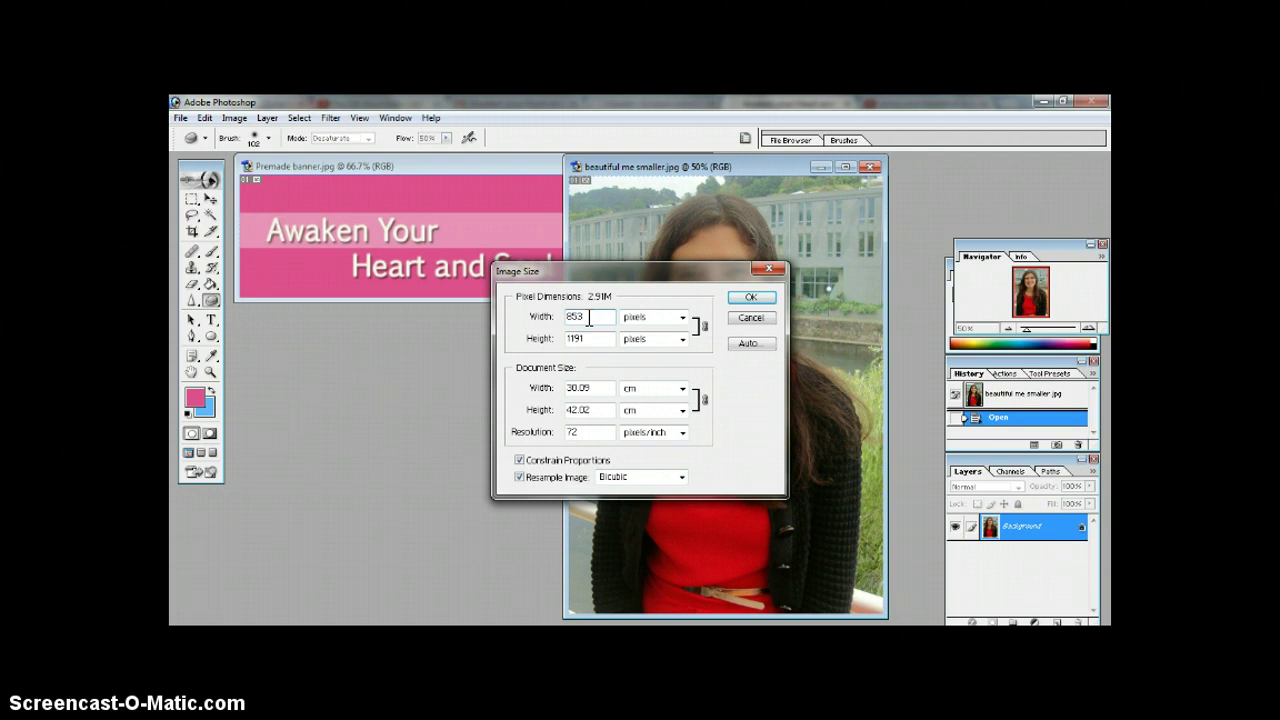
key(BackSpace)
key(BackSpace)
text(3)
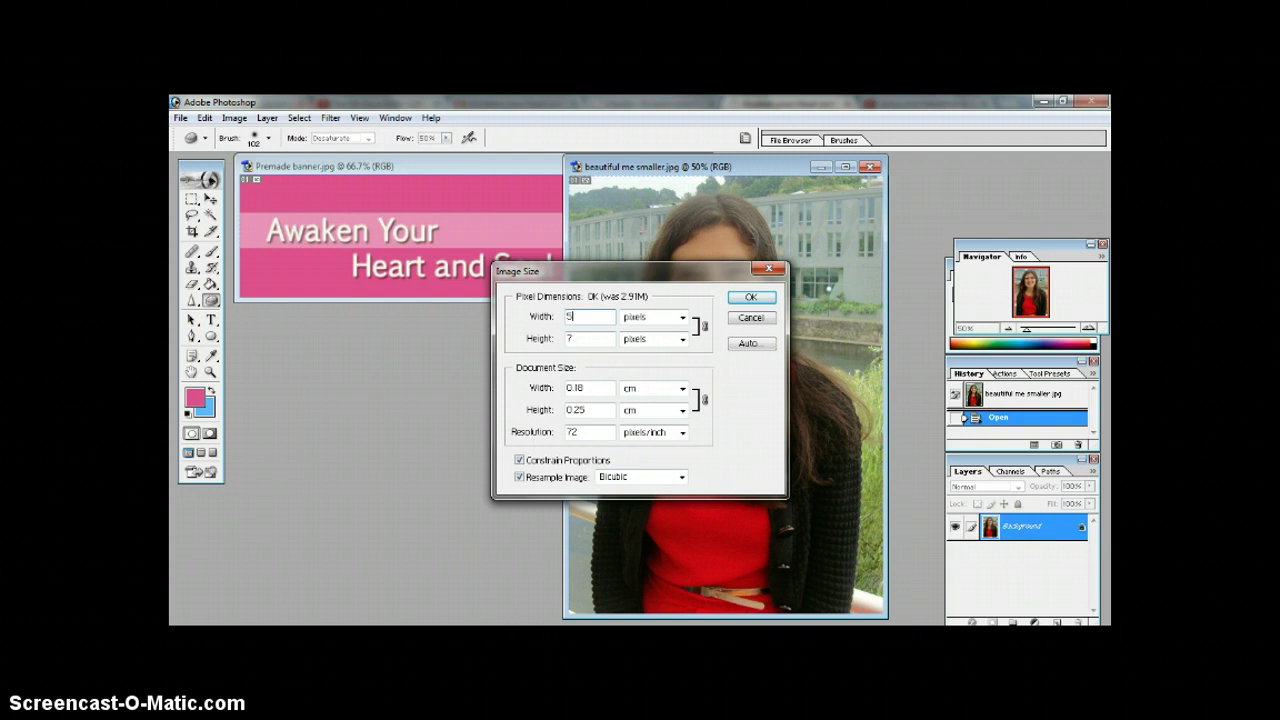
text(500)
key(Return)
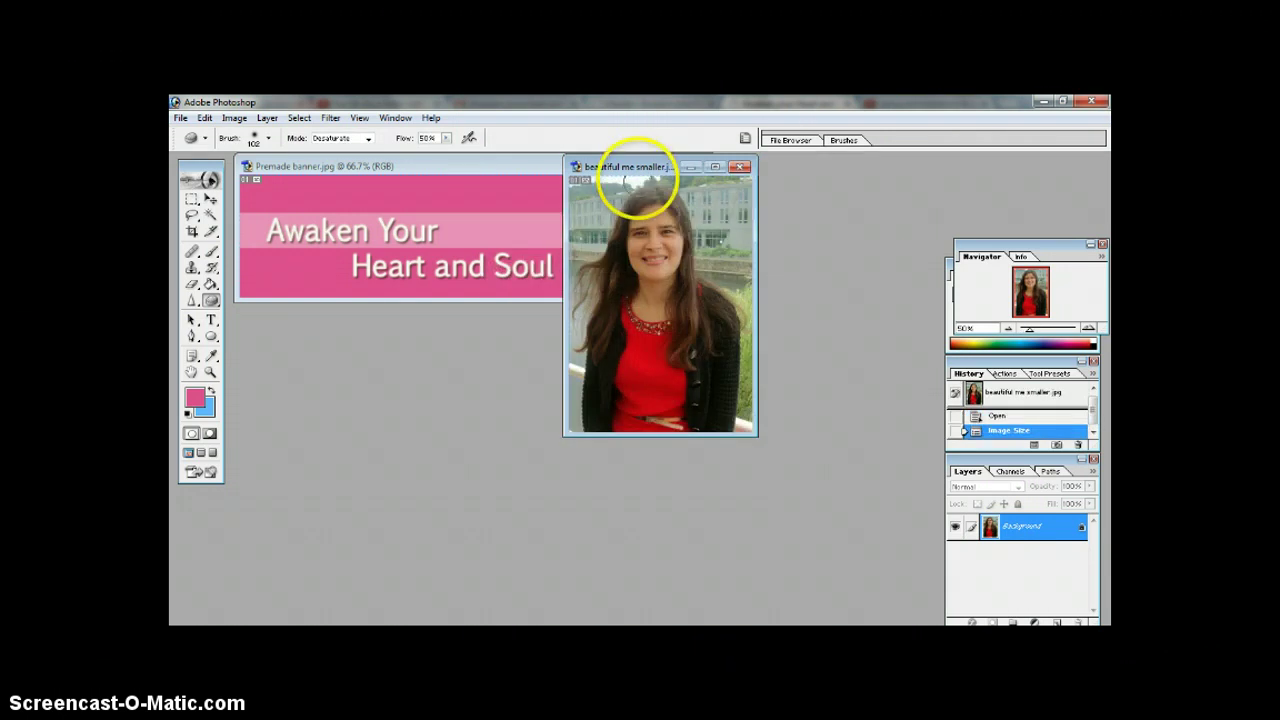
Step: Reposition the resized photo window beside the pink banner
mouse_move(629, 168)
mouse_down()
mouse_move(697, 195)
mouse_move(790, 173)
mouse_up()
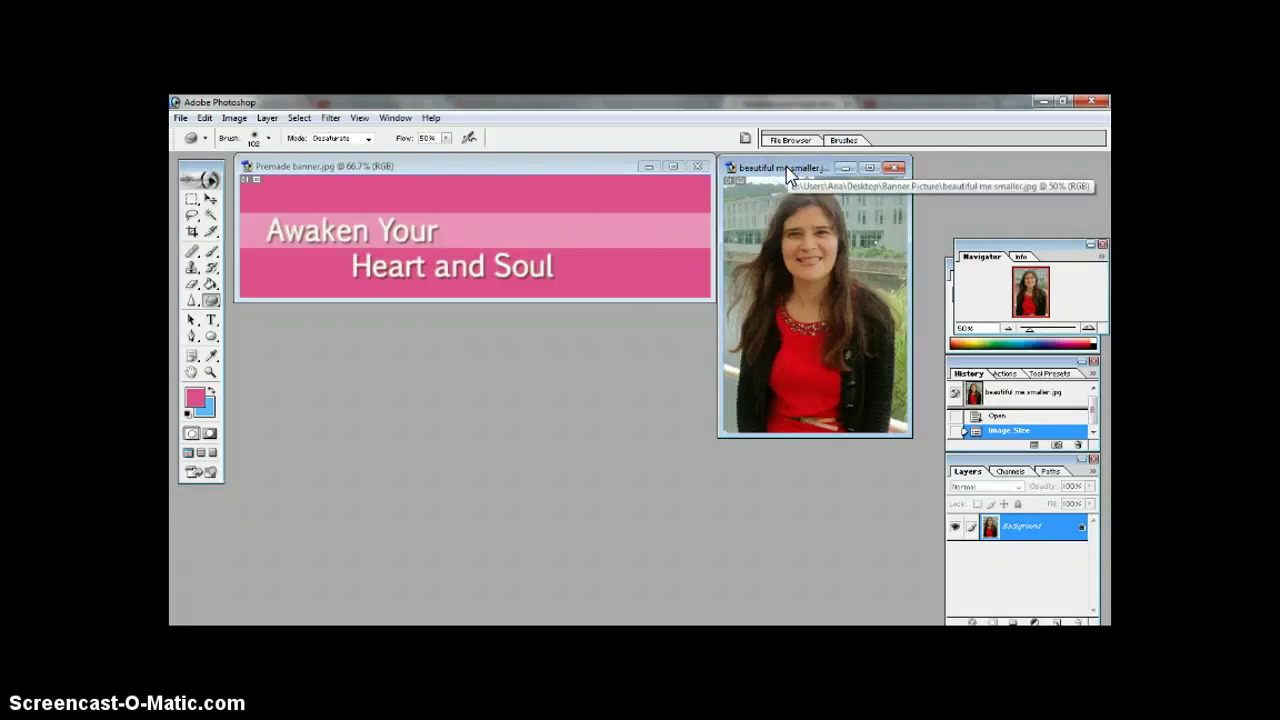
drag(795, 230, 600, 256)
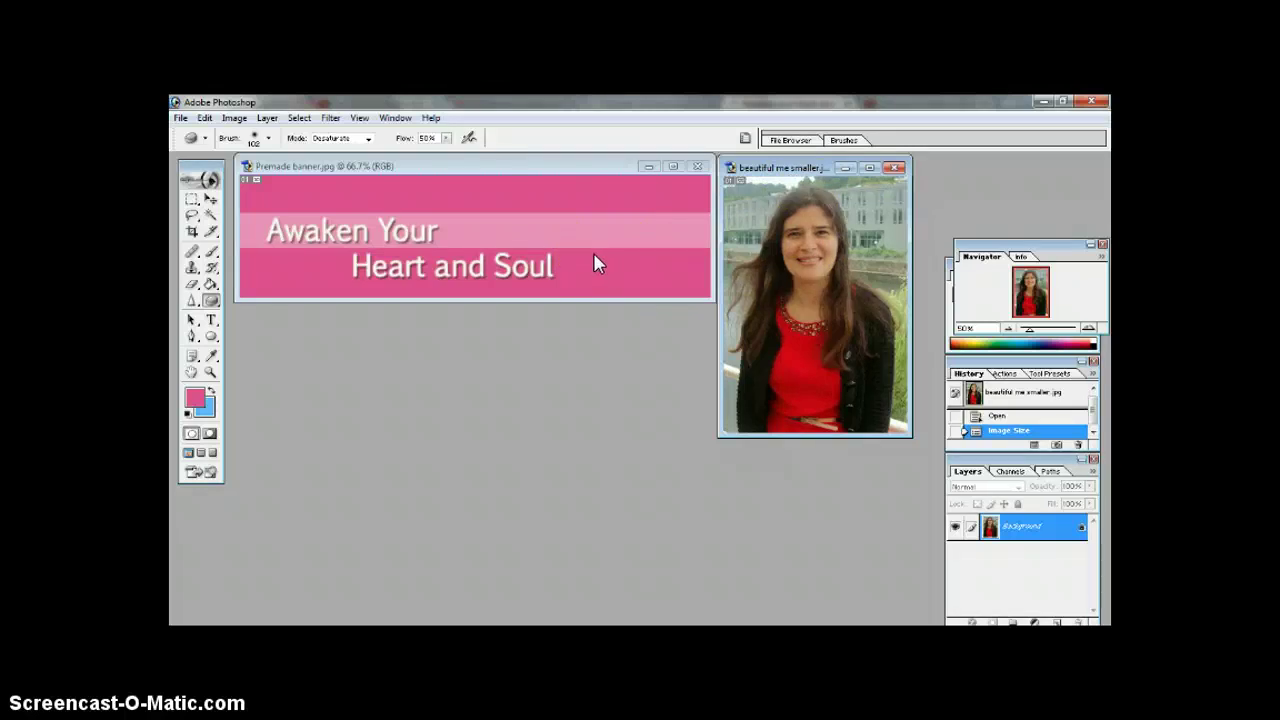
drag(166, 266, 193, 225)
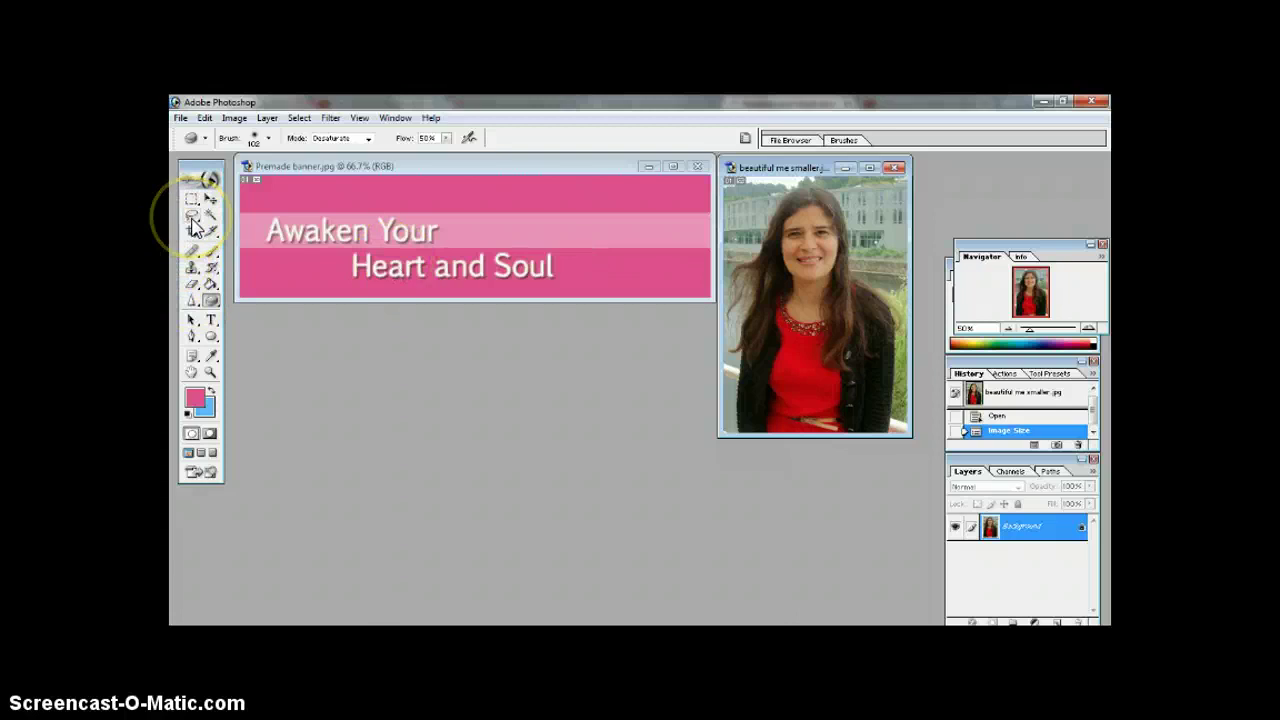
Step: Trace a closed Lasso selection around the woman's head and hair
click(193, 225)
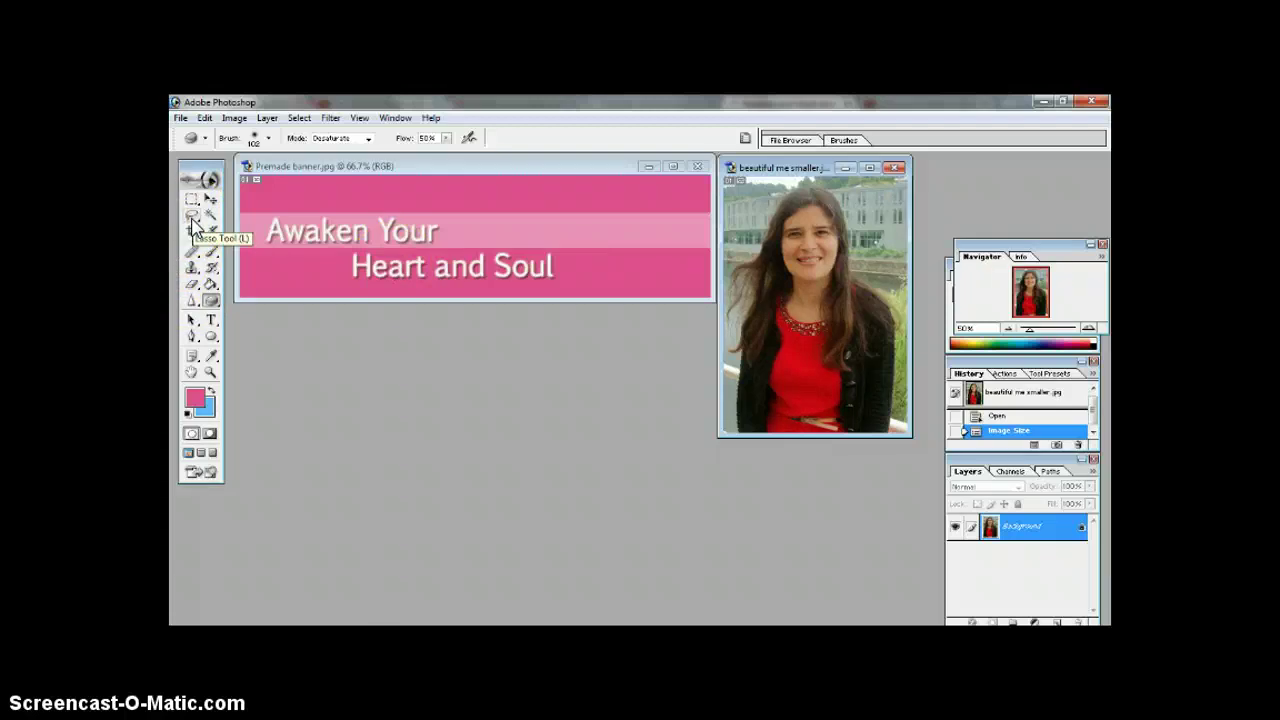
click(193, 222)
drag(466, 357, 596, 370)
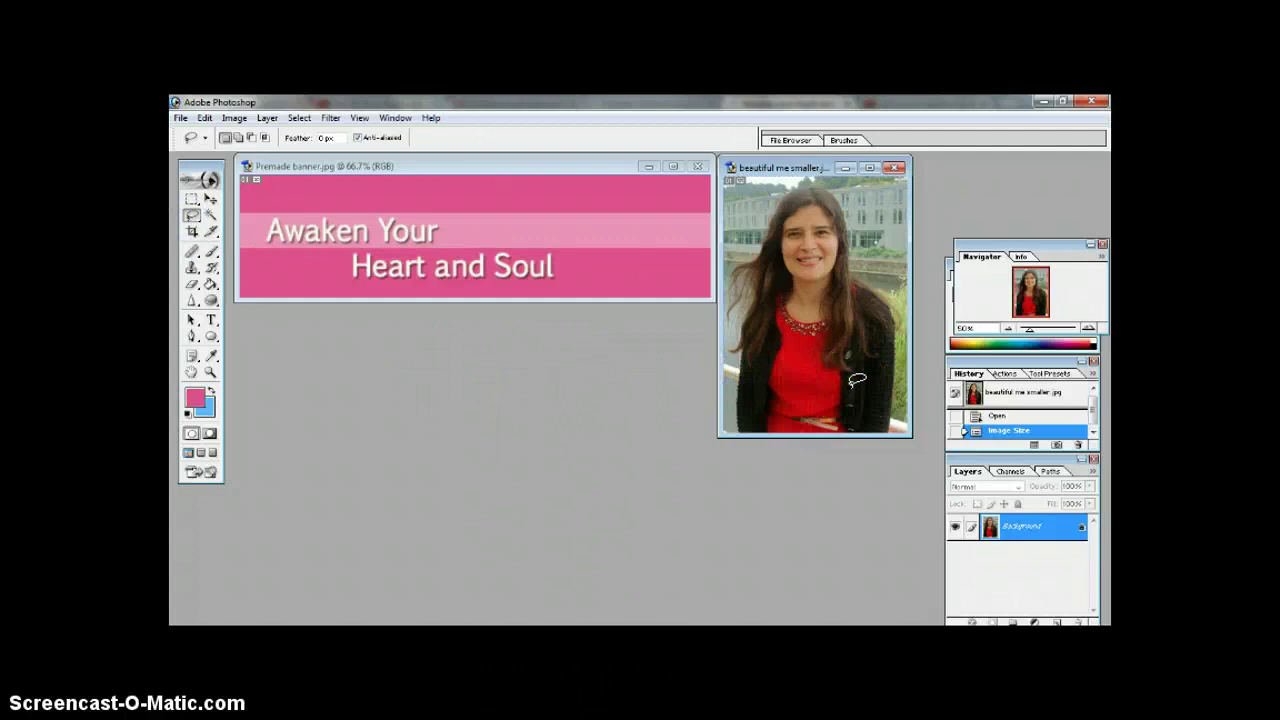
mouse_move(864, 405)
mouse_down()
mouse_move(886, 424)
mouse_move(889, 331)
mouse_move(853, 282)
mouse_up()
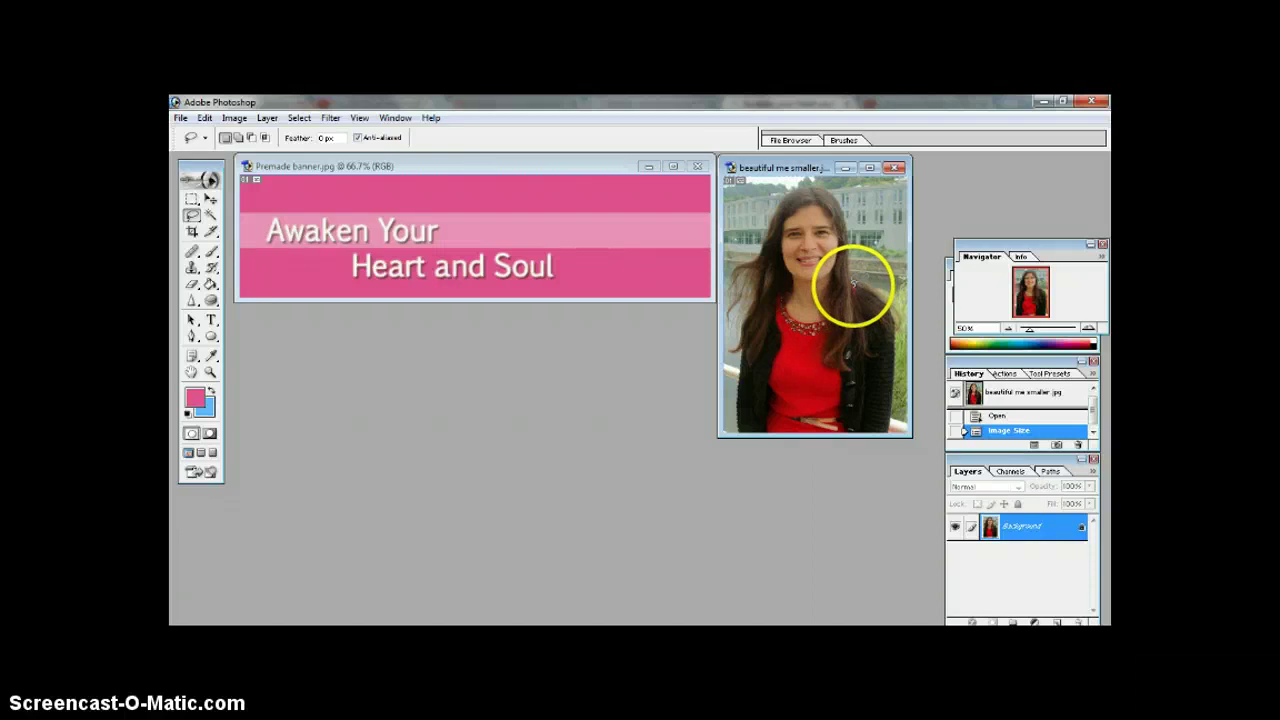
drag(853, 282, 853, 284)
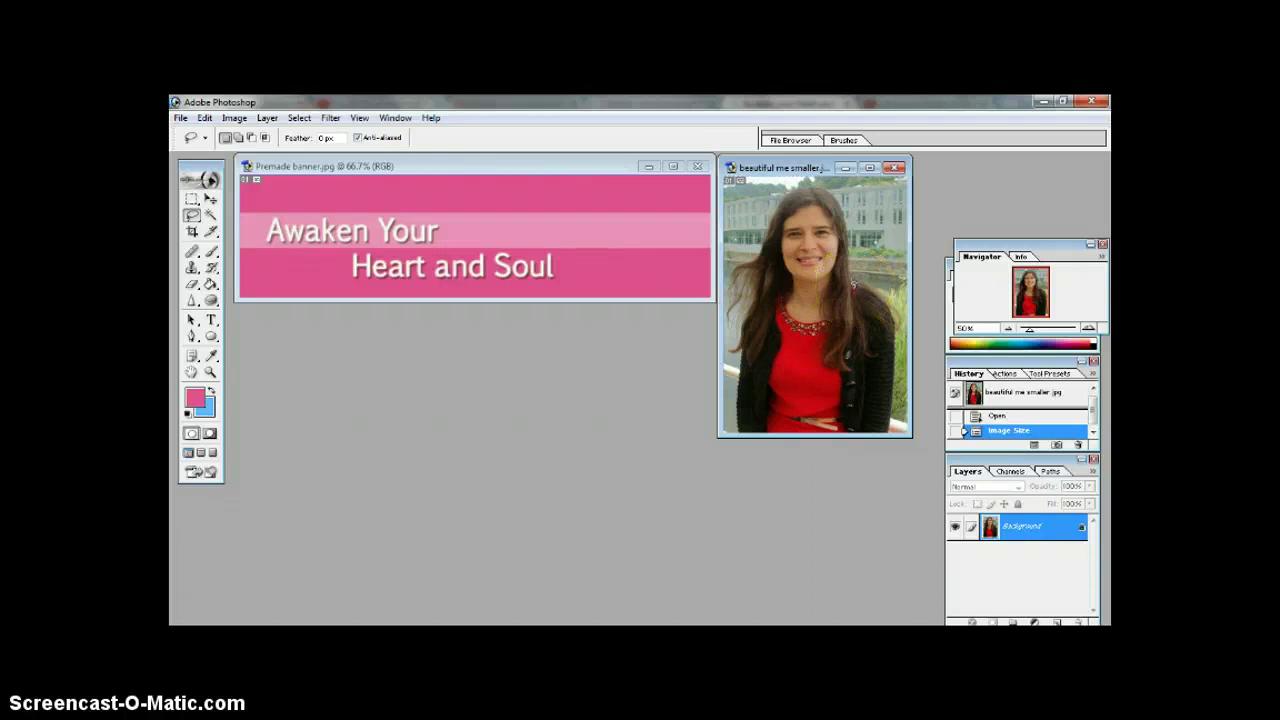
right_click(853, 287)
mouse_move(852, 287)
mouse_down()
mouse_move(826, 190)
mouse_move(778, 201)
mouse_move(767, 245)
mouse_up()
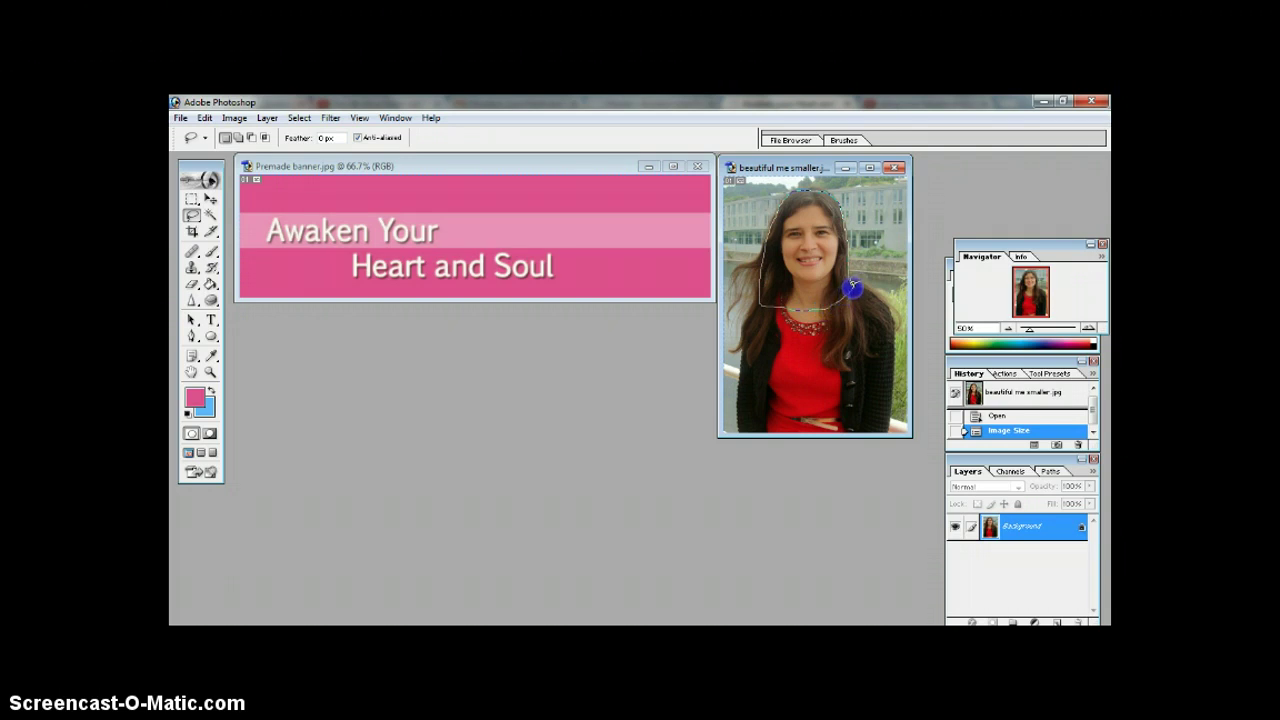
drag(852, 287, 851, 284)
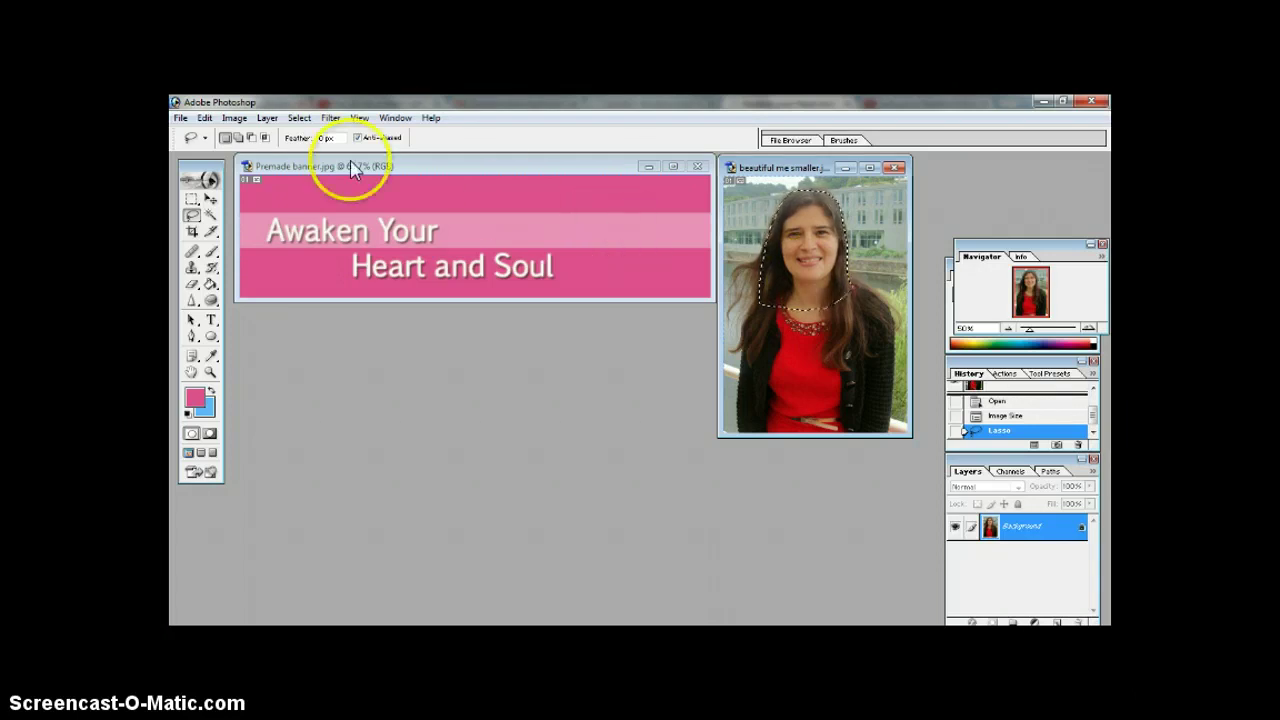
Step: Copy the selected head and drag it onto the banner's right end with the Move tool
click(206, 119)
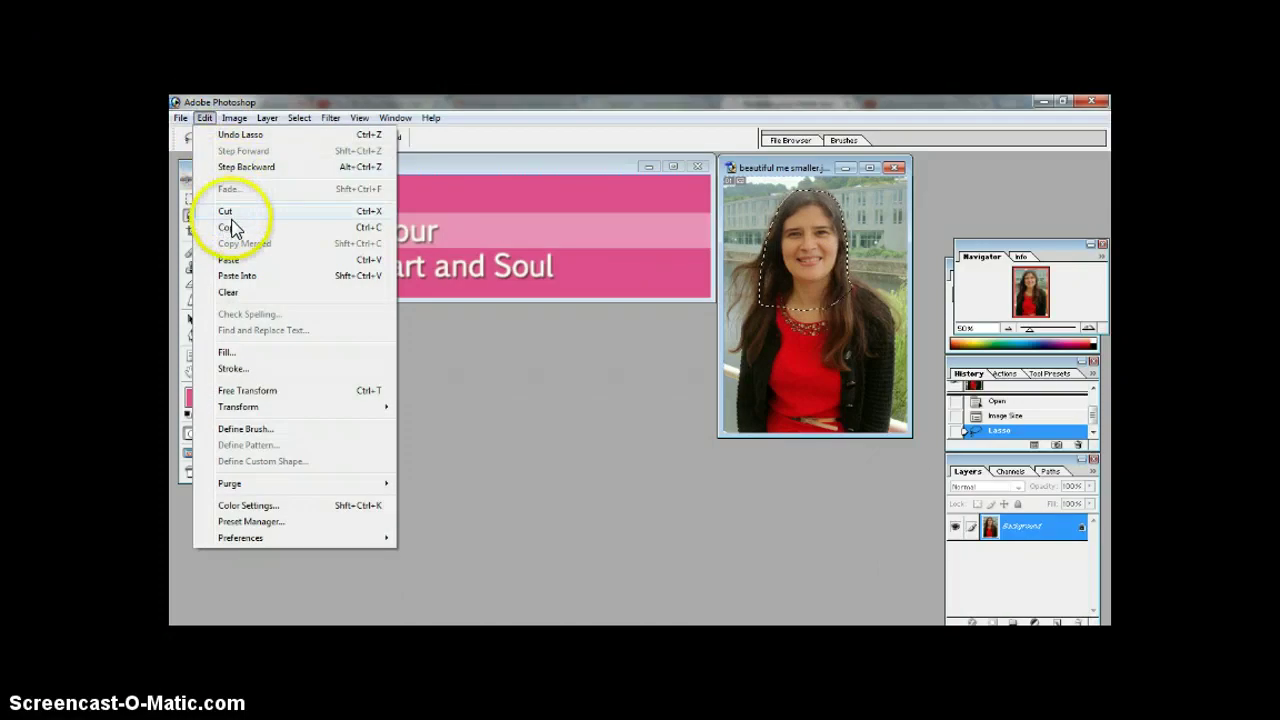
click(231, 226)
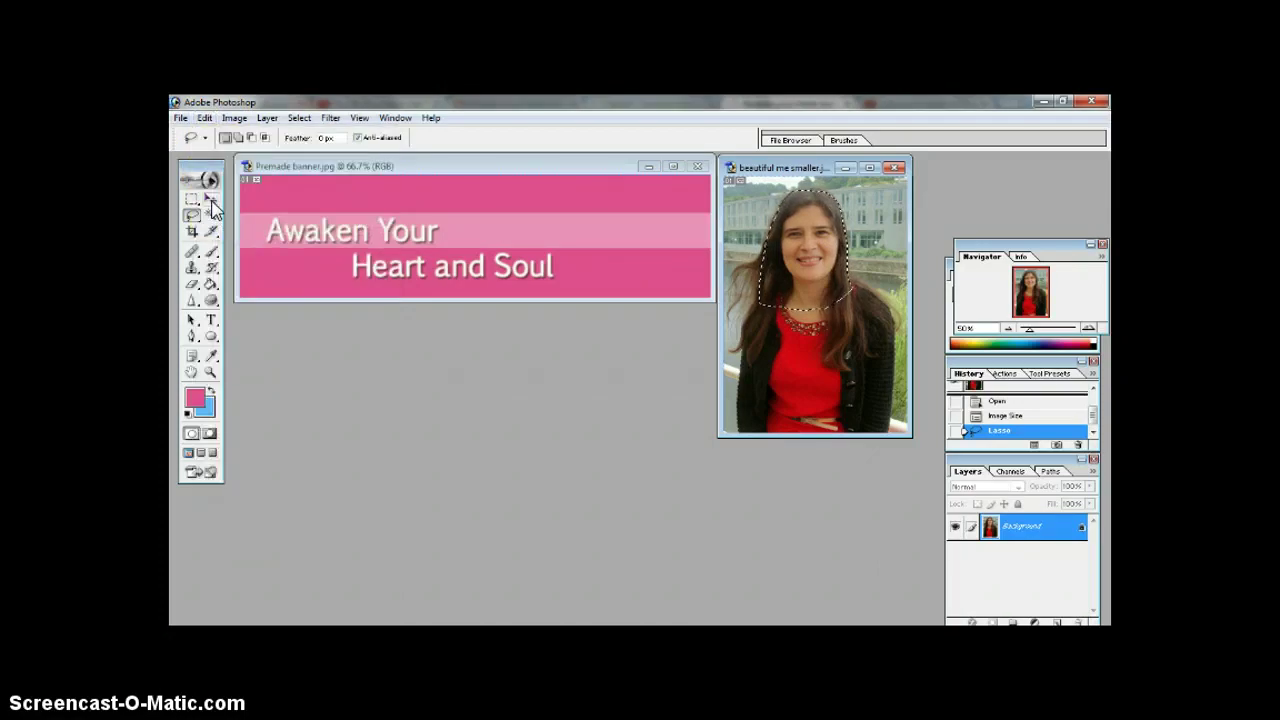
click(211, 200)
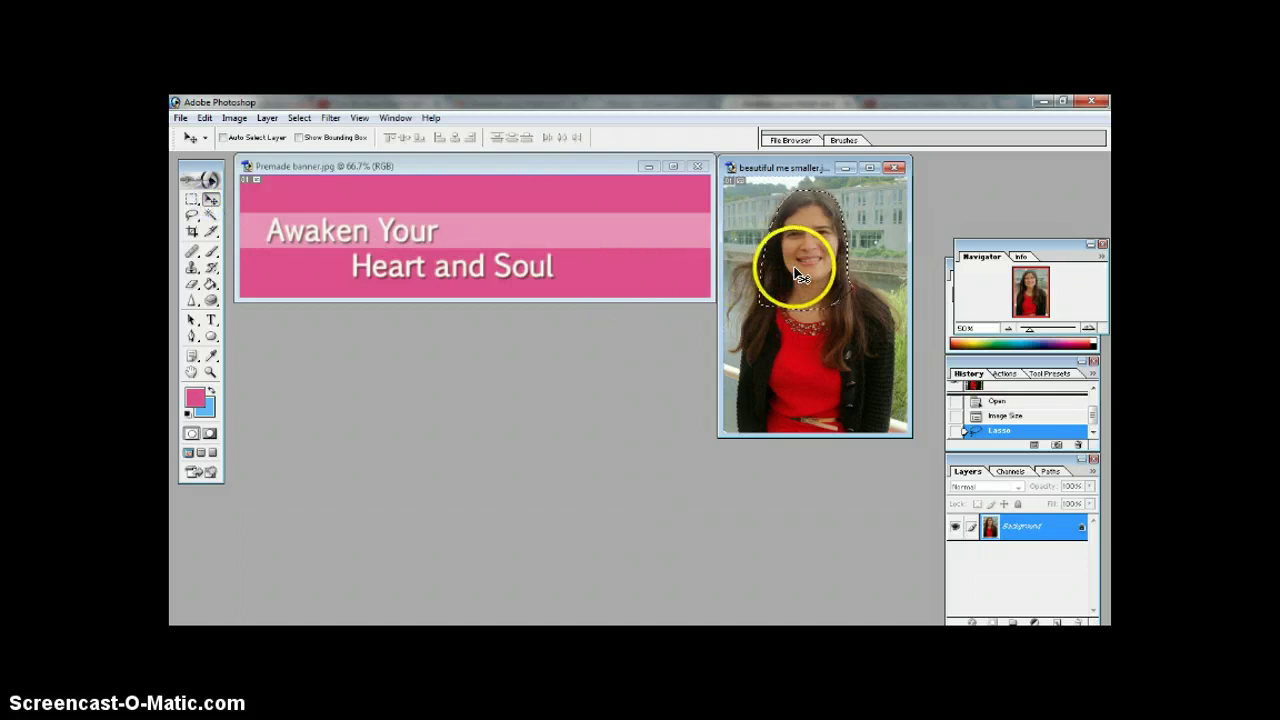
mouse_move(800, 275)
mouse_down()
mouse_move(652, 255)
mouse_move(640, 265)
mouse_move(650, 258)
mouse_up()
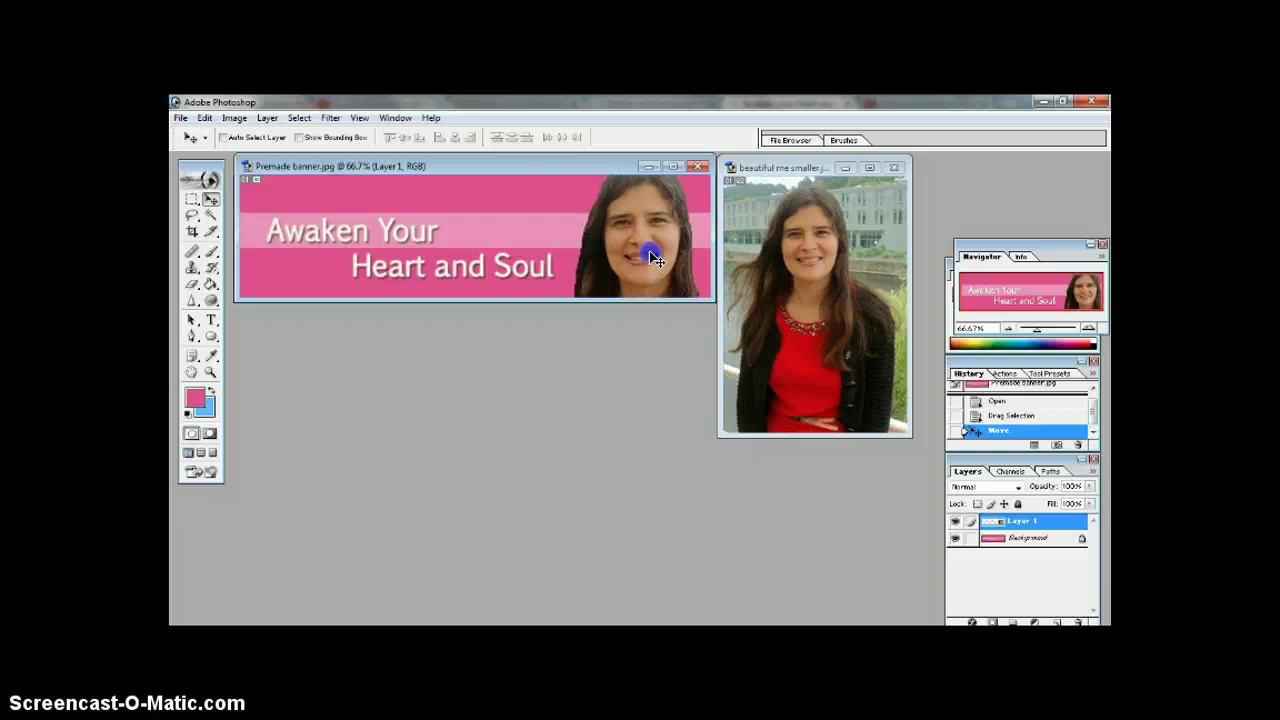
drag(651, 258, 649, 249)
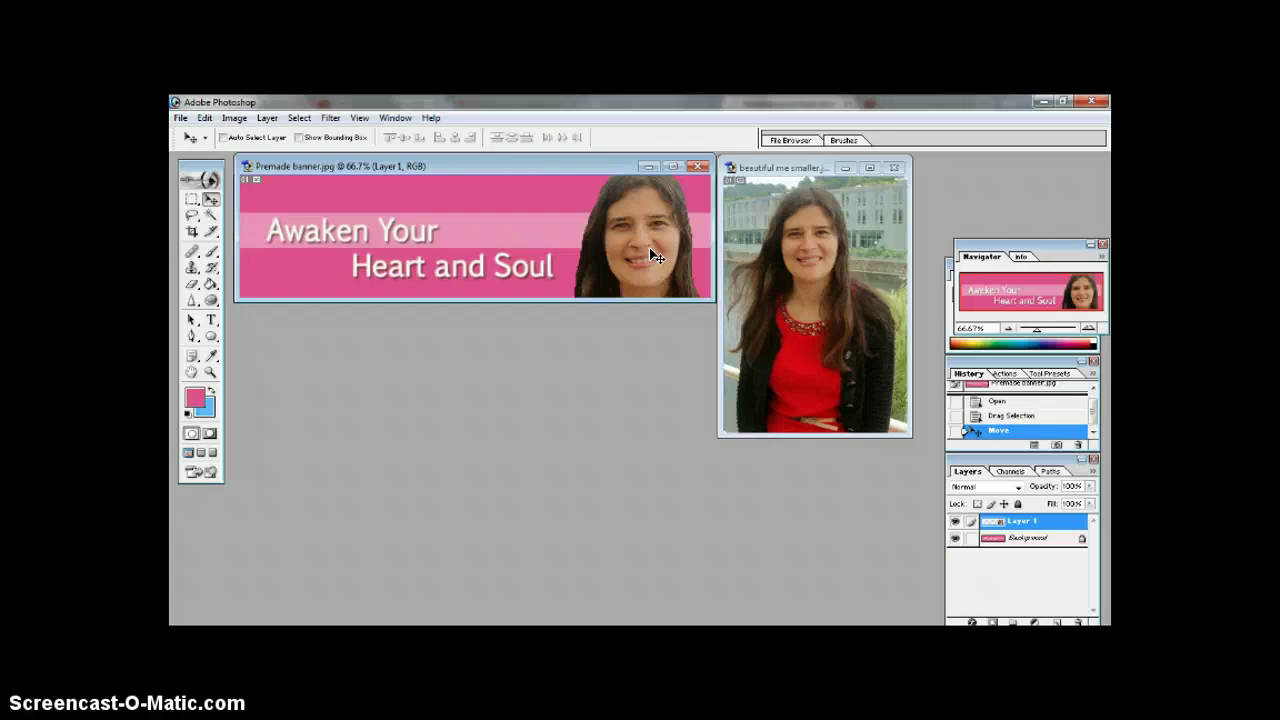
click(650, 250)
Step: Save the banner as a JPEG named 'New banner' in the Banner Picture folder
click(182, 120)
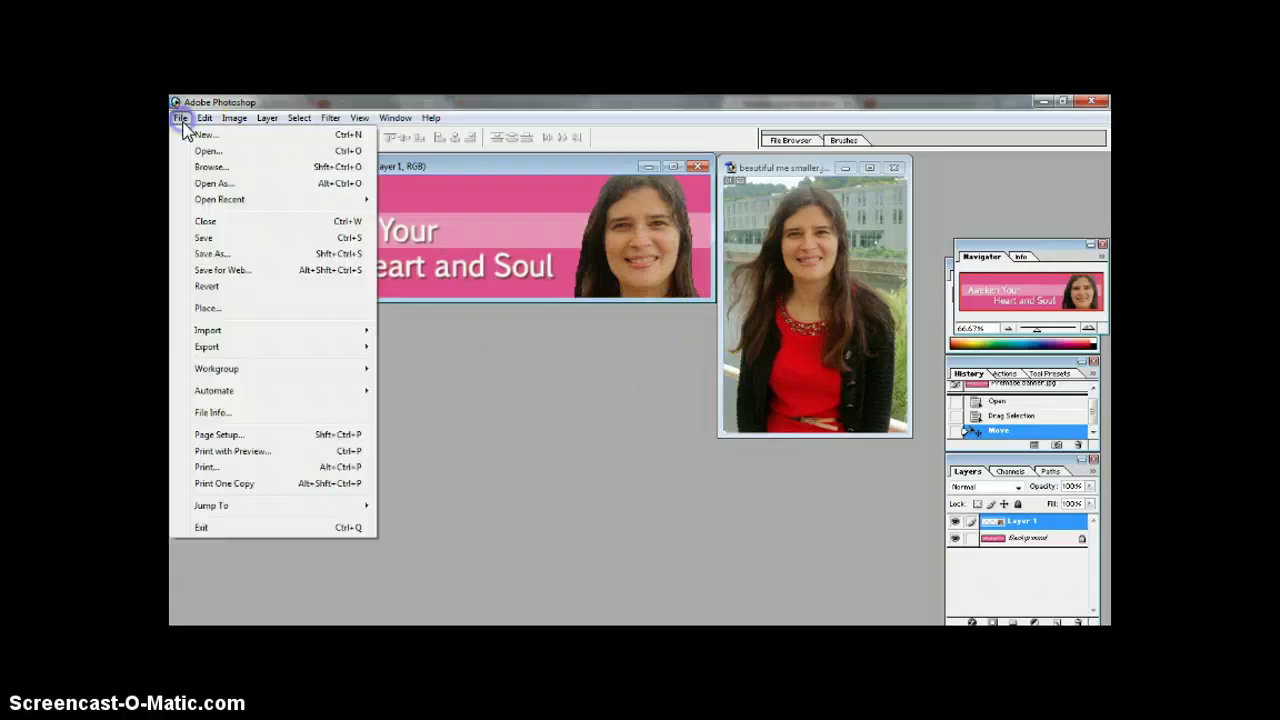
click(213, 251)
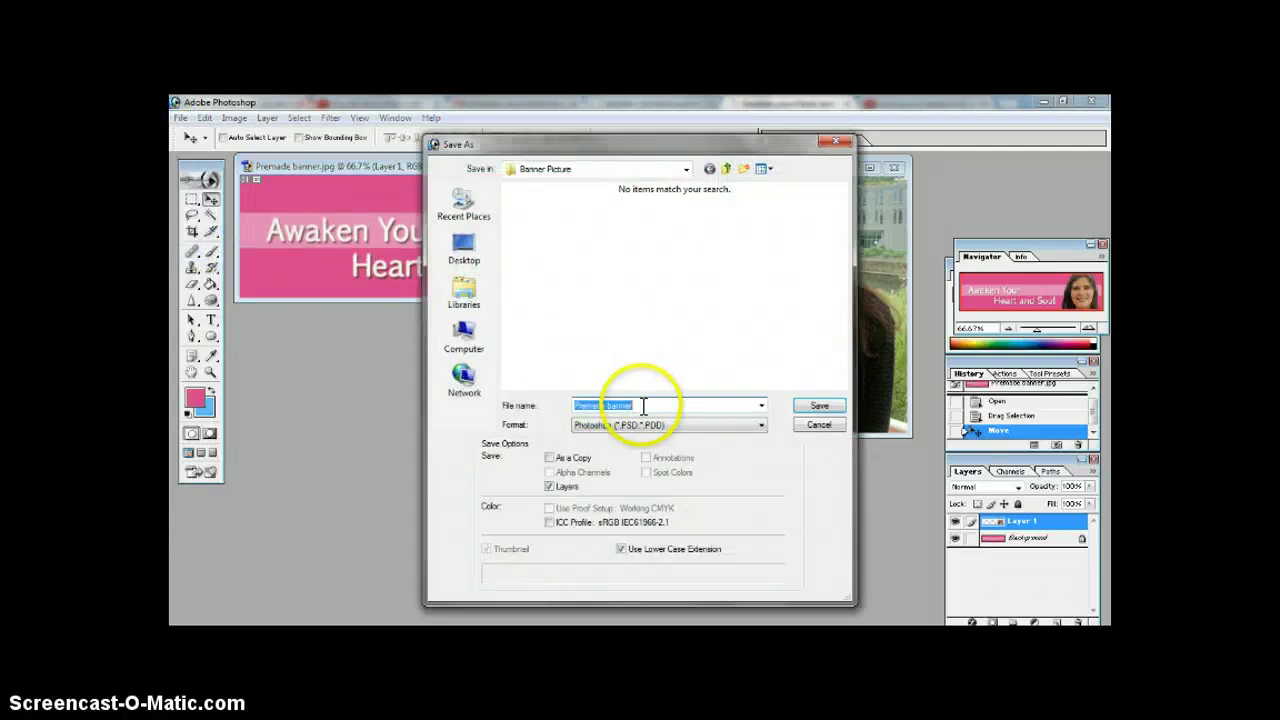
click(717, 427)
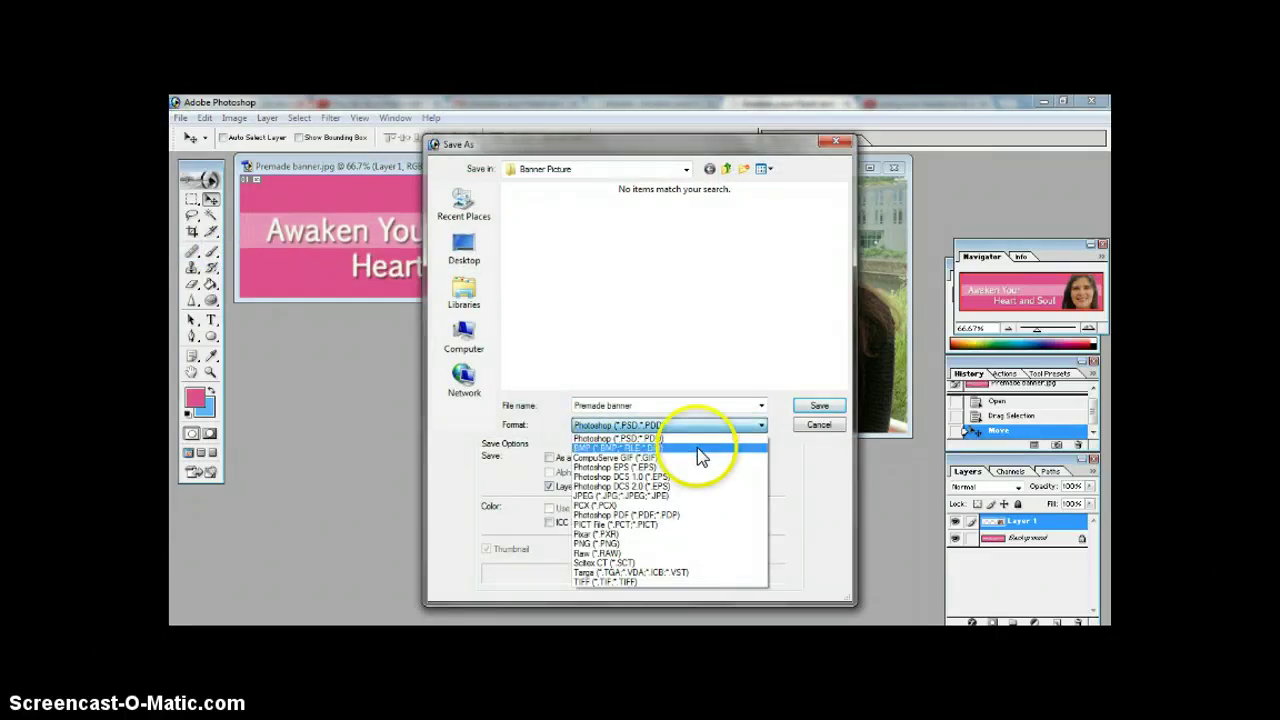
click(650, 496)
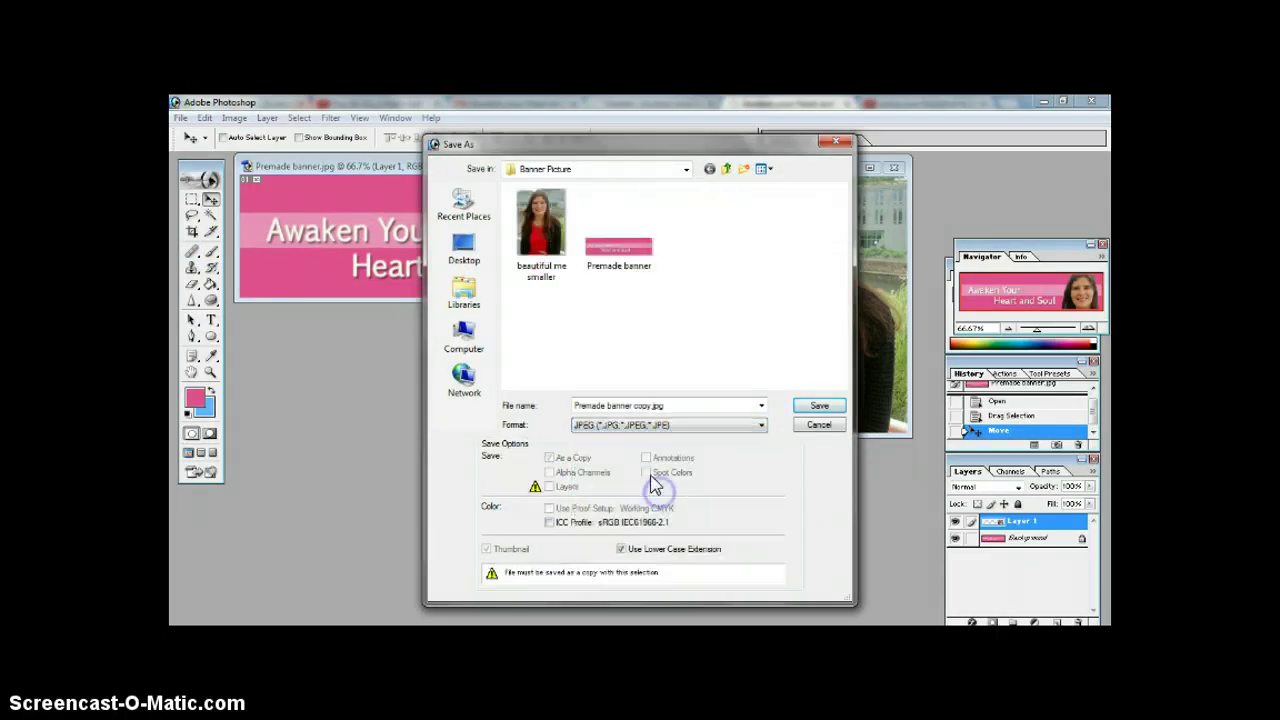
click(620, 405)
key(BackSpace)
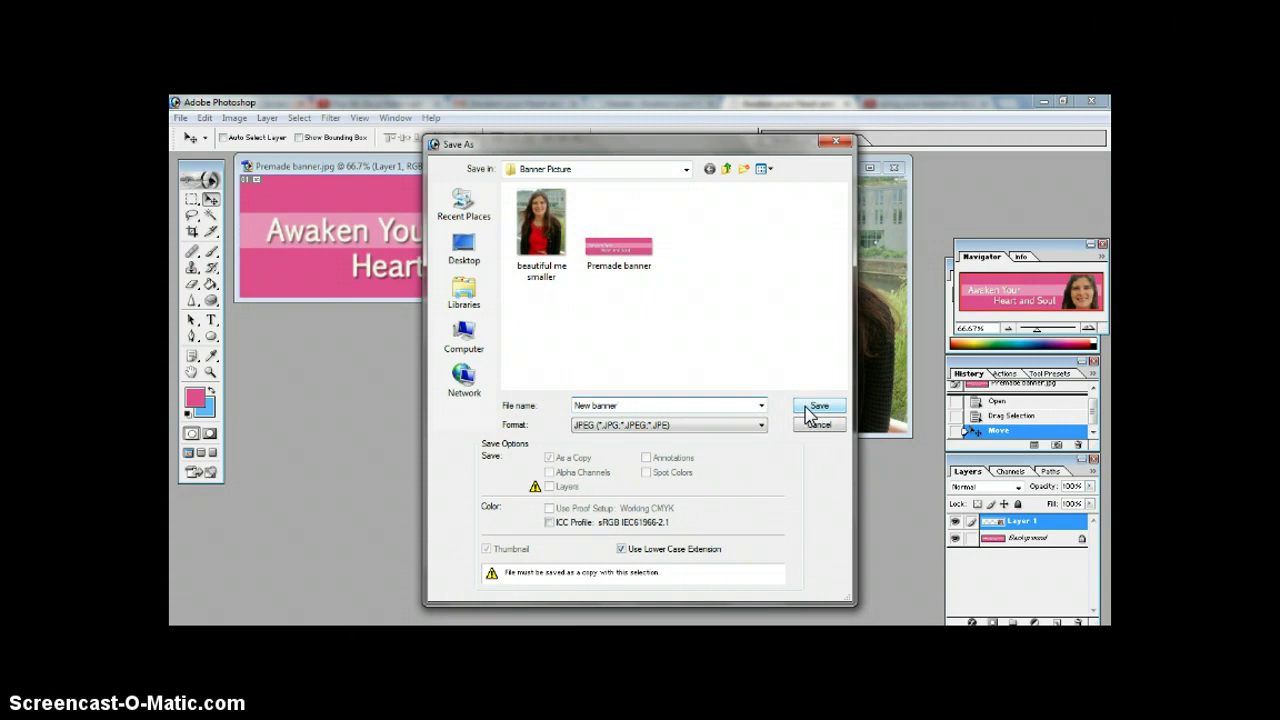
click(745, 288)
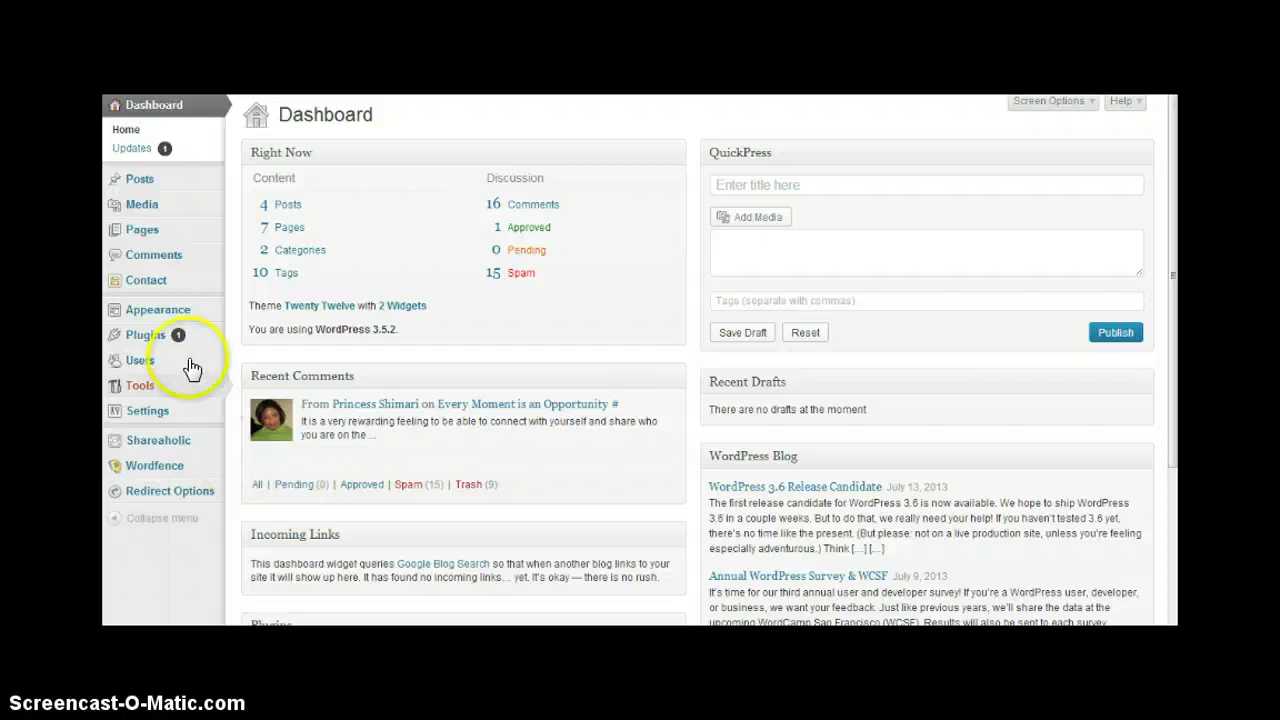
Step: Go to Appearance > Header in WordPress and scroll to the Select Image options
mouse_move(157, 310)
click(175, 313)
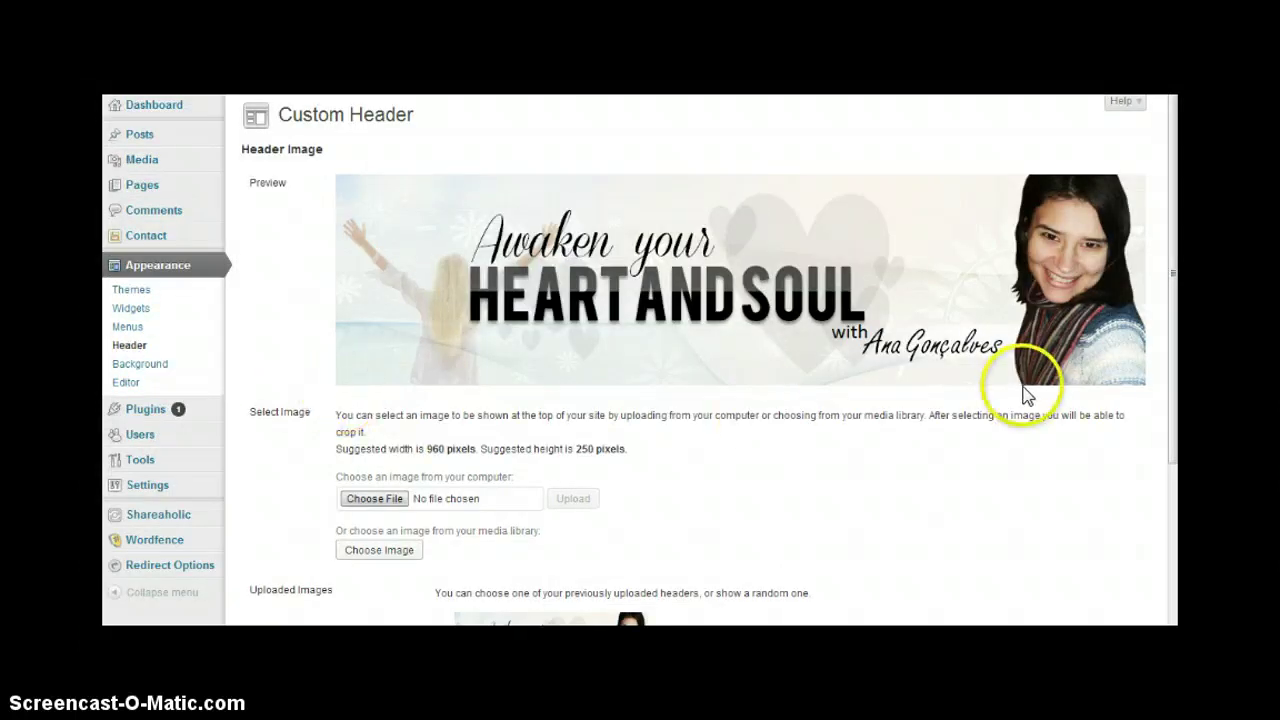
drag(1178, 280, 1178, 306)
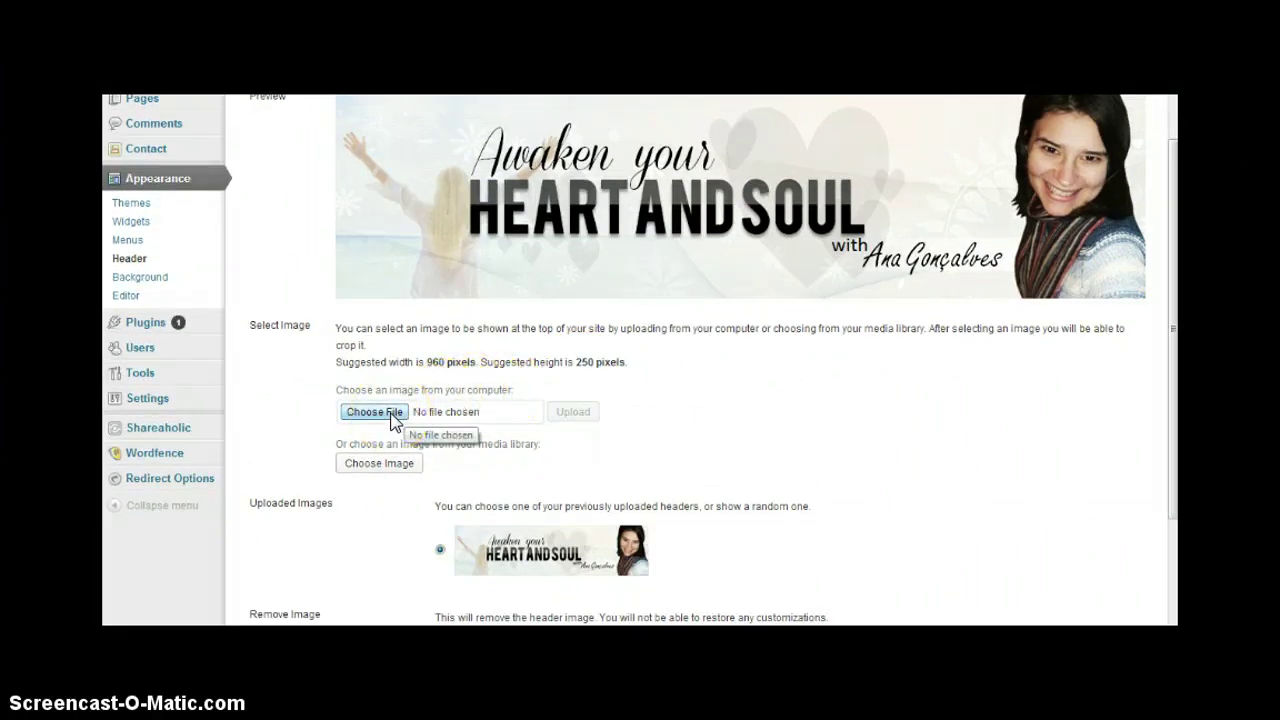
Step: Choose New banner.jpg from Desktop > Banner Picture as the header image file
click(391, 416)
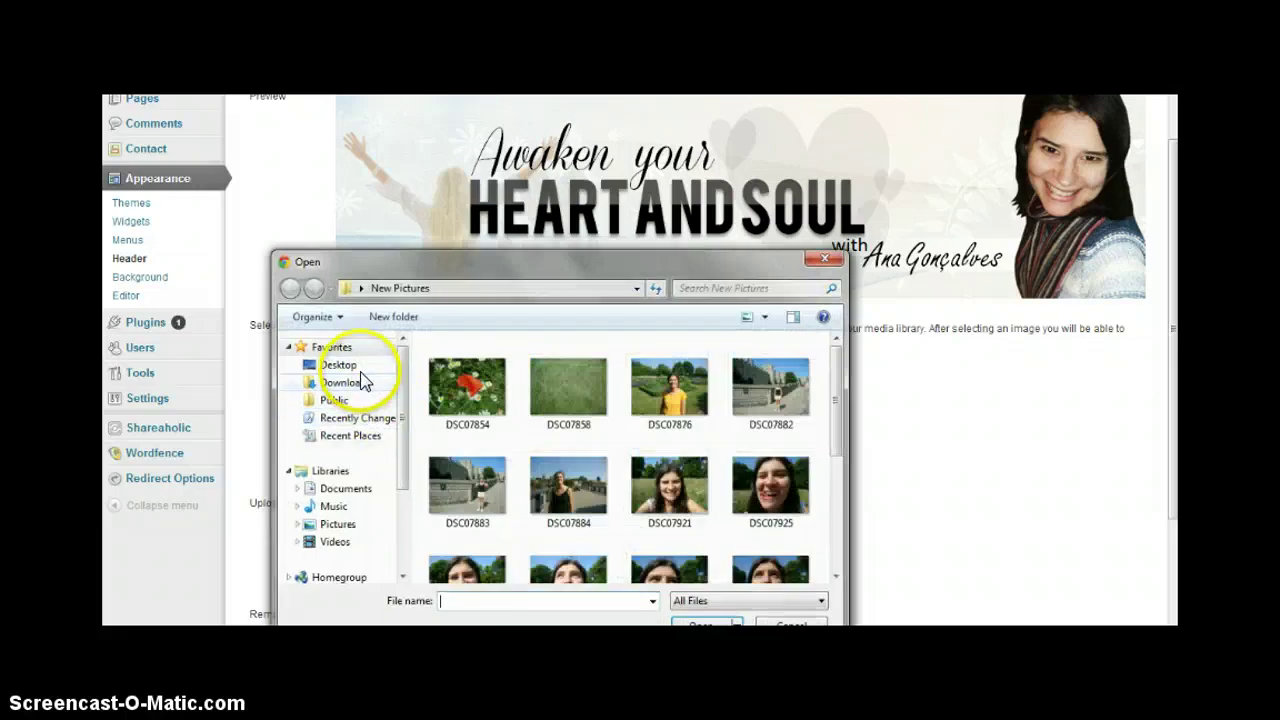
click(360, 370)
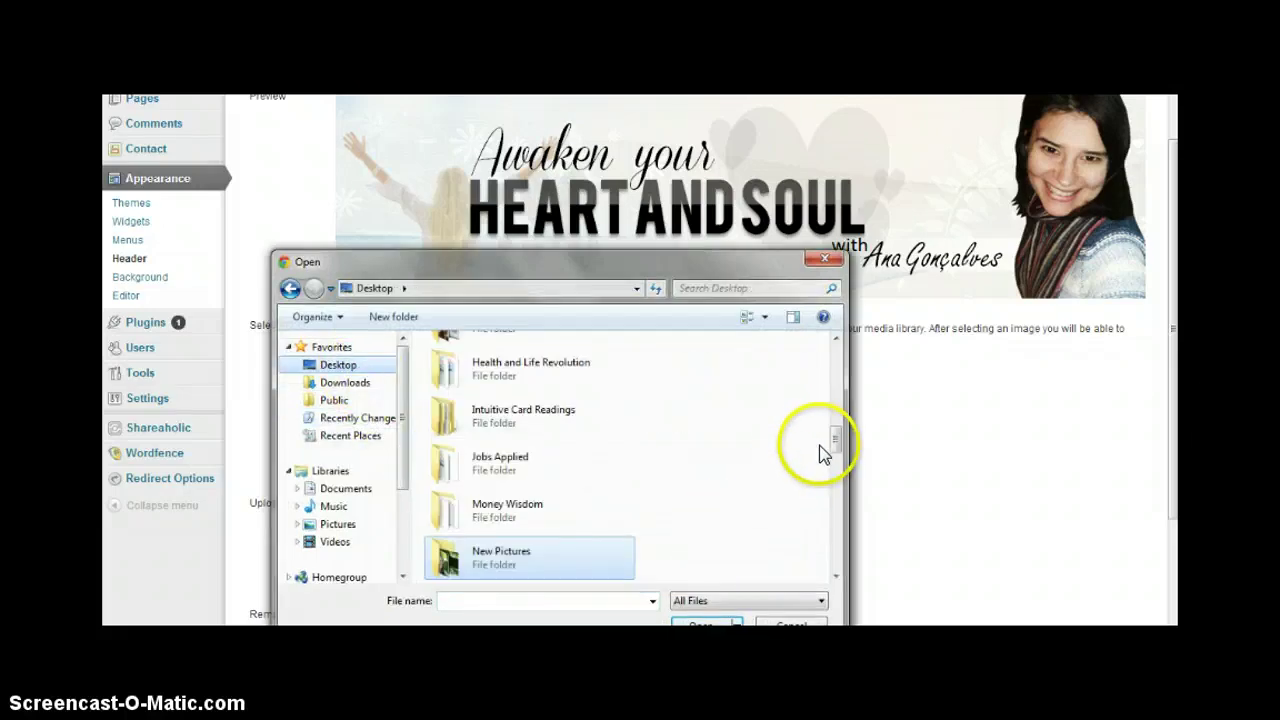
mouse_move(836, 440)
mouse_down()
mouse_move(838, 533)
mouse_move(831, 363)
mouse_move(834, 392)
mouse_up()
click(555, 511)
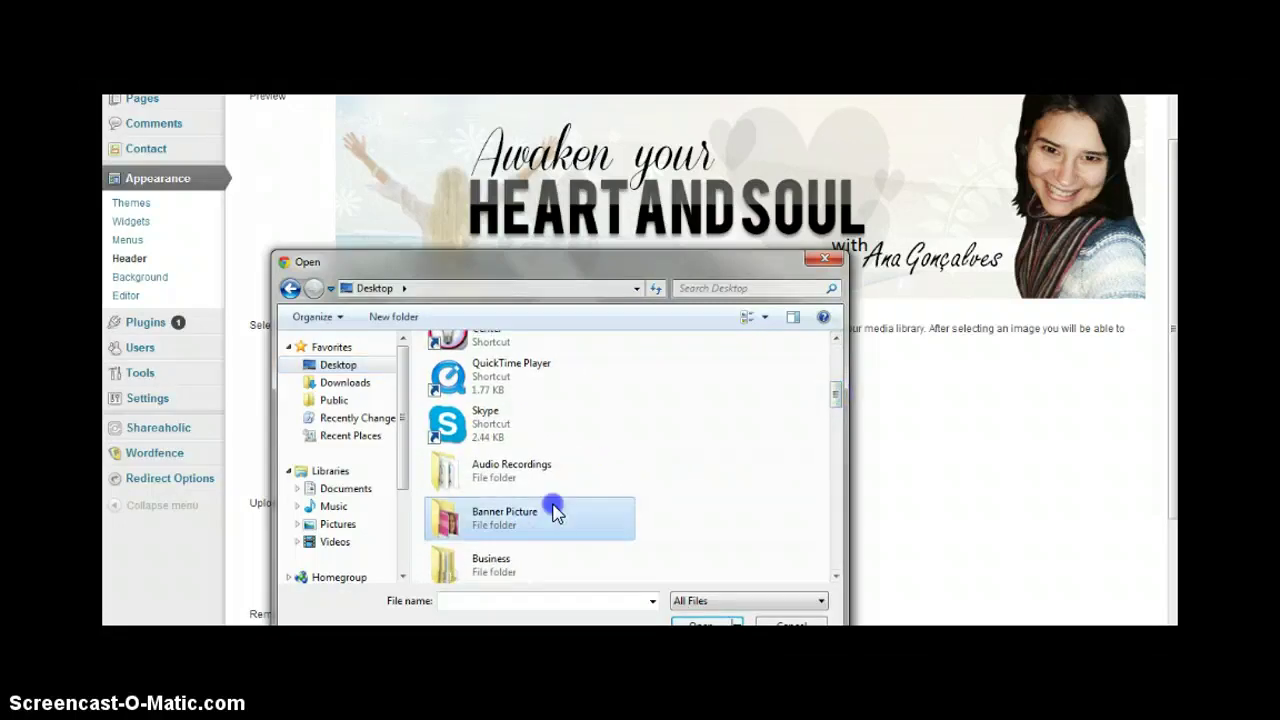
double_click(555, 511)
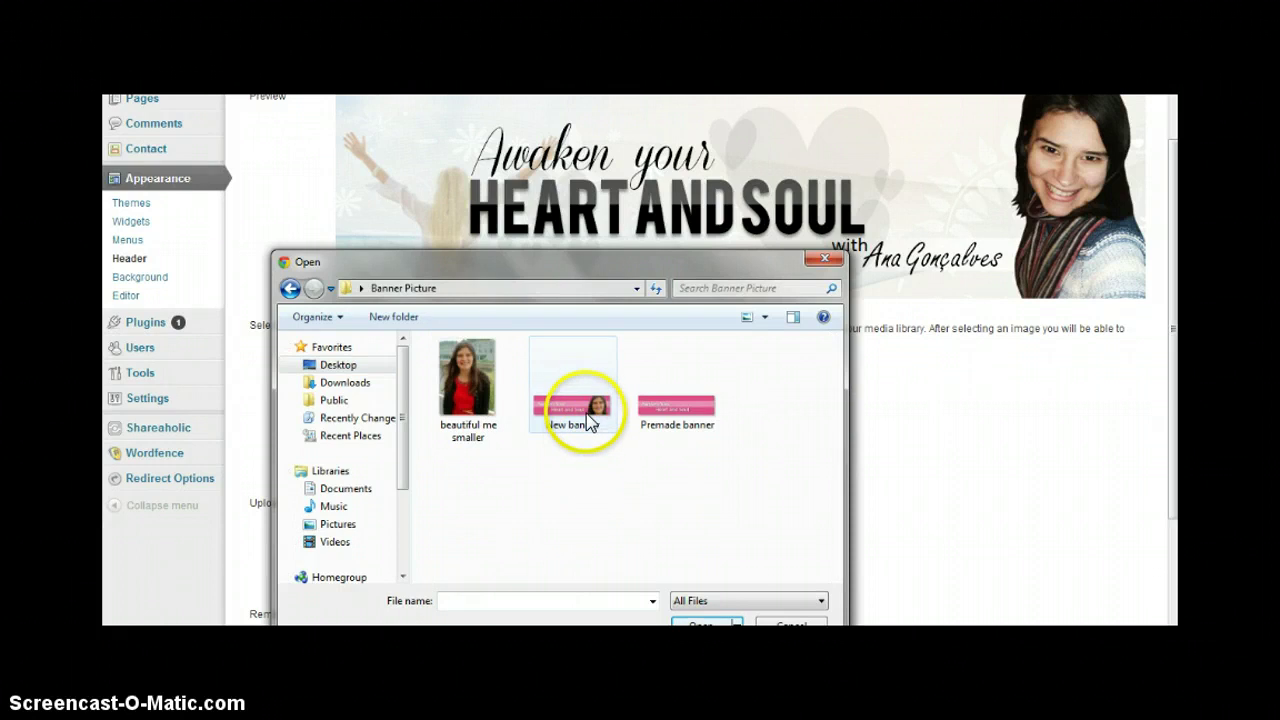
double_click(586, 413)
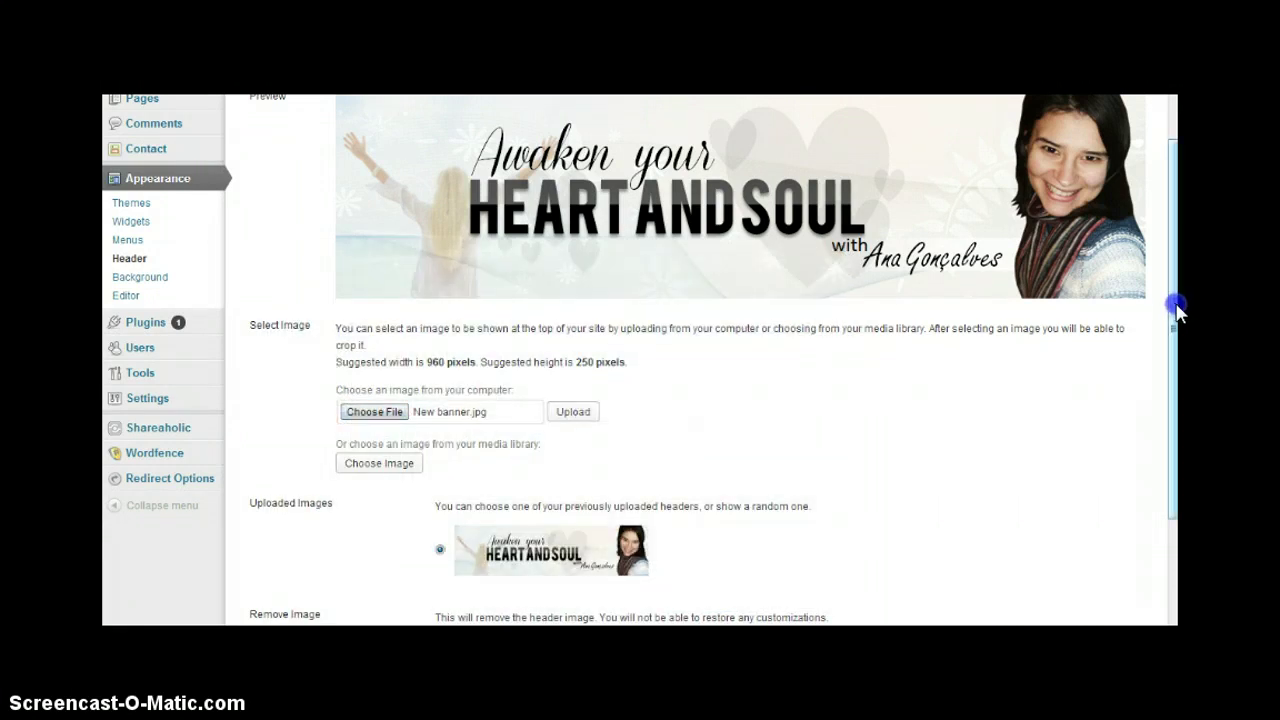
drag(1176, 311, 1176, 352)
Step: Upload the New banner image, crop and publish it as the header, then visit the site
click(573, 365)
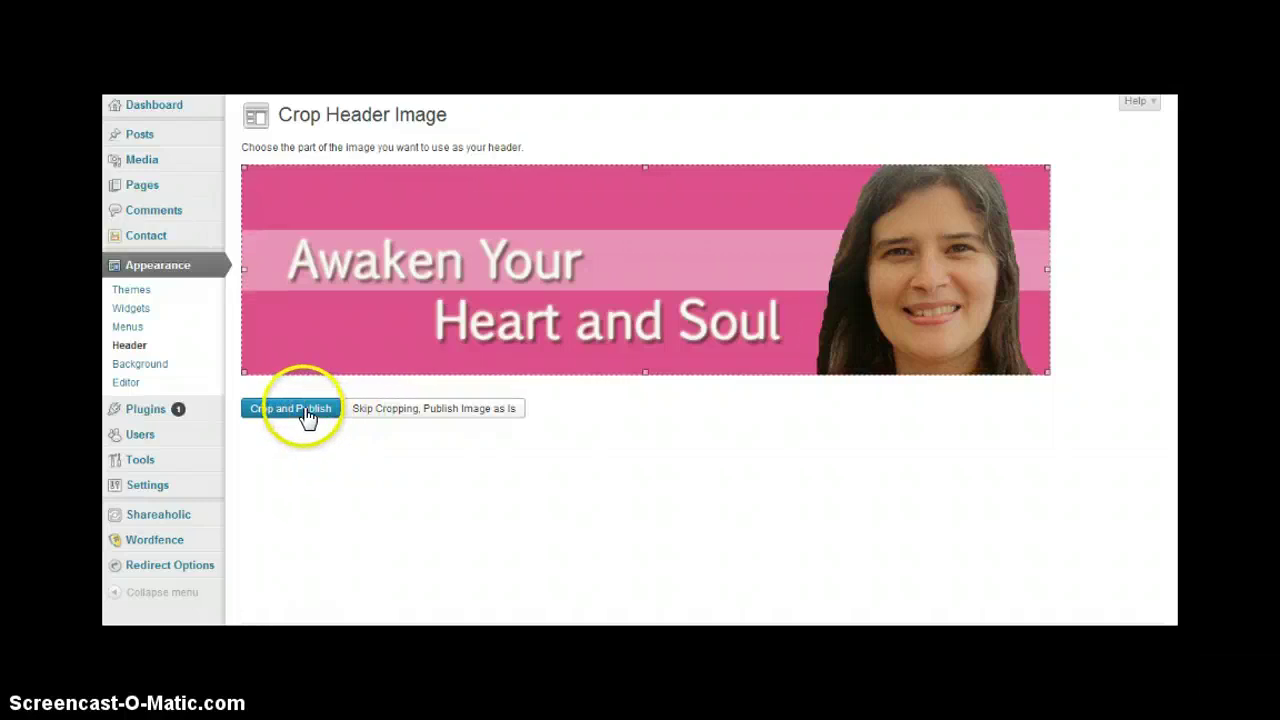
click(307, 417)
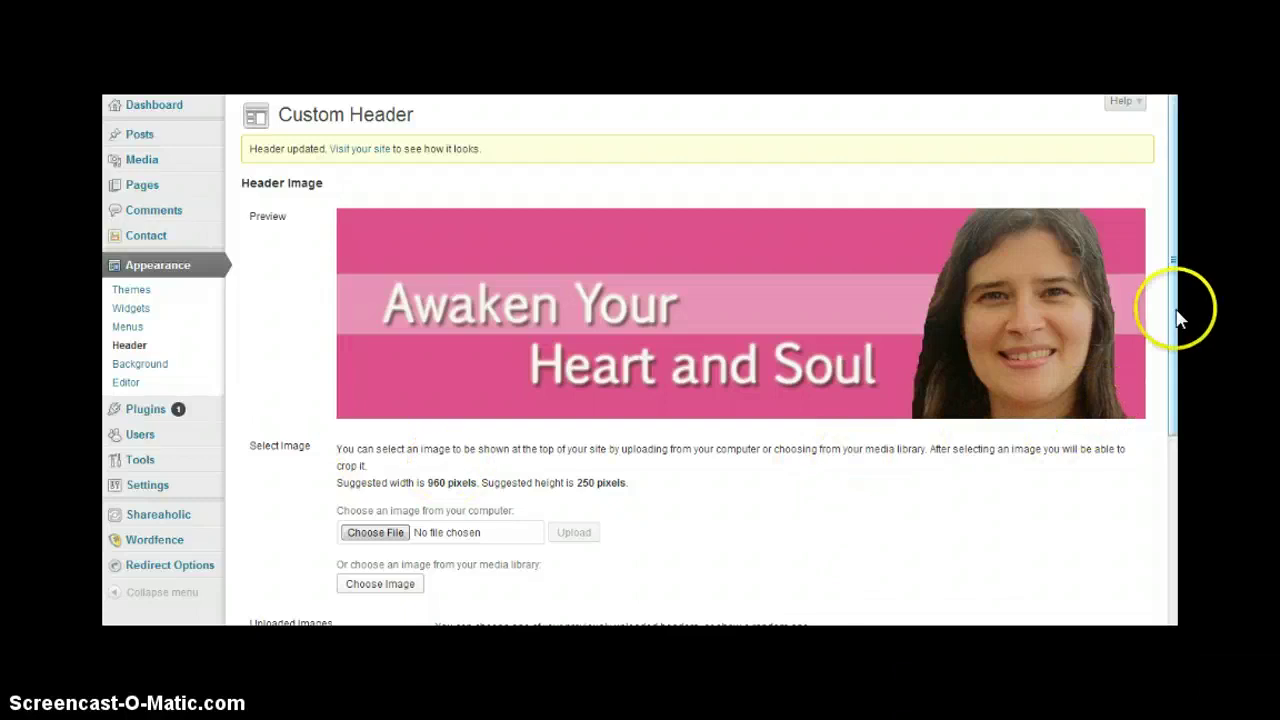
scroll(1177, 318, down, 1)
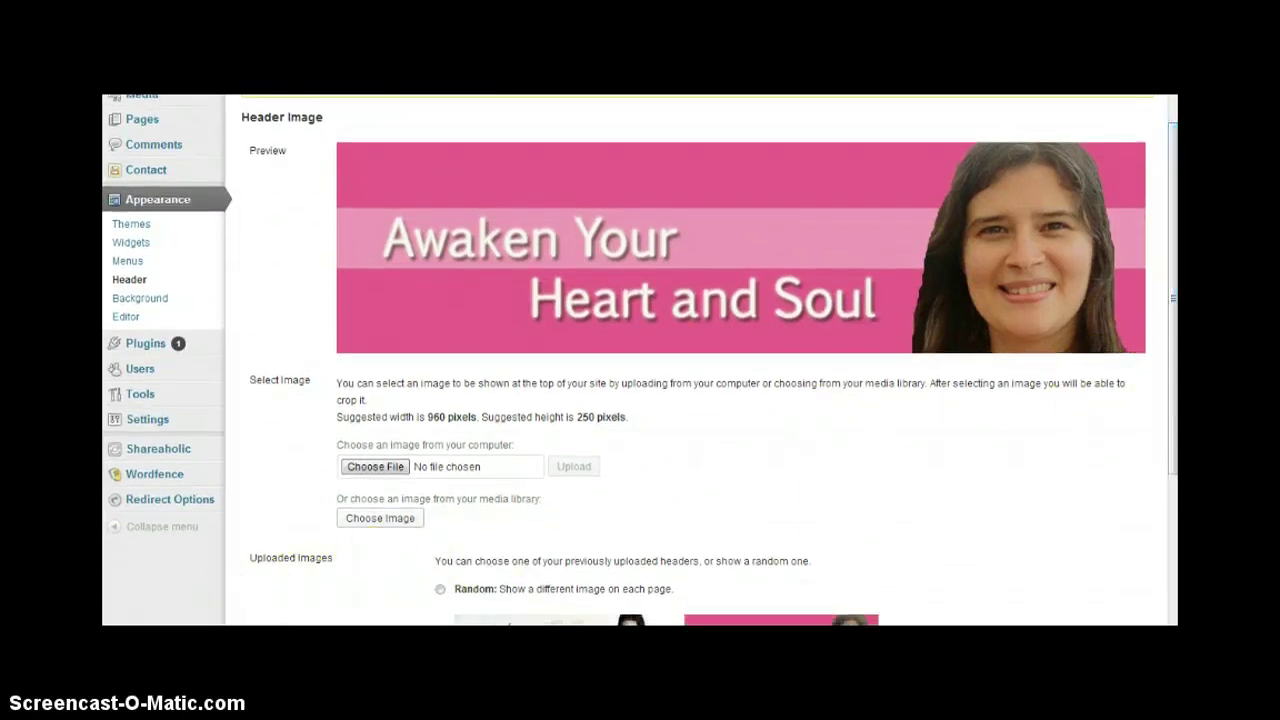
click(290, 560)
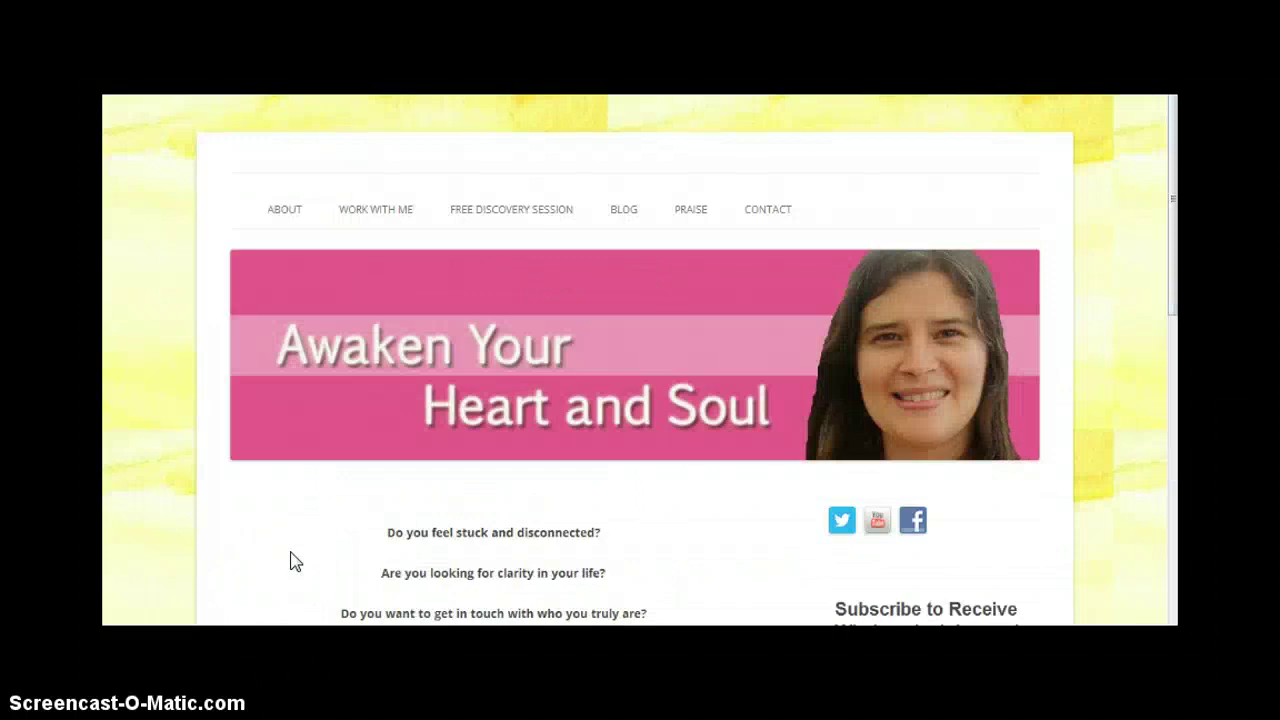